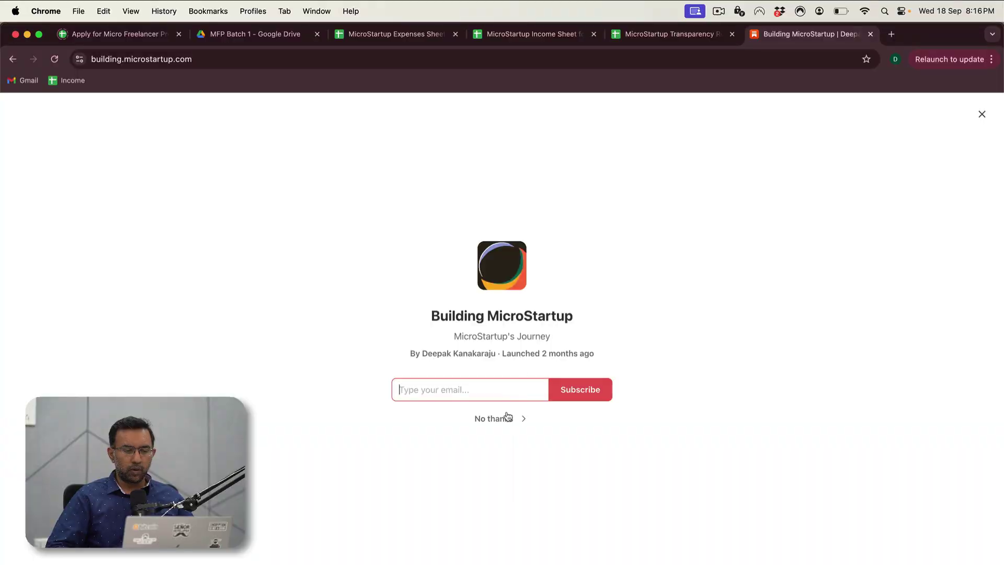
- Decline the newsletter subscription on the Building MicroStartup site and switch to the MicroStartup Transparency spreadsheet
{"action": "left_click", "coordinate": [508, 417]}
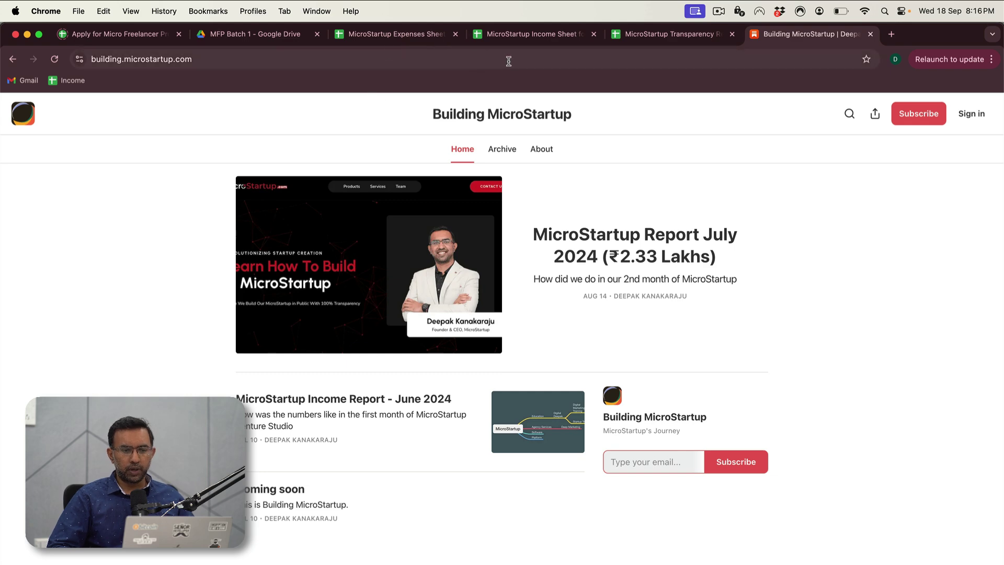
{"action": "left_click", "coordinate": [650, 42]}
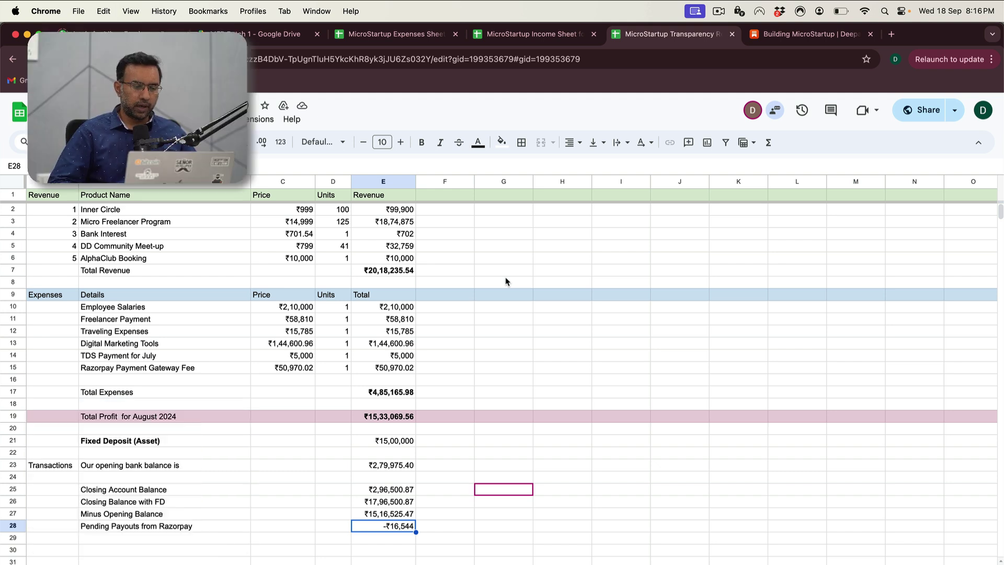
- Examine the Total Revenue figure and the Inner Circle row's price, units and revenue
{"action": "left_click", "coordinate": [396, 278]}
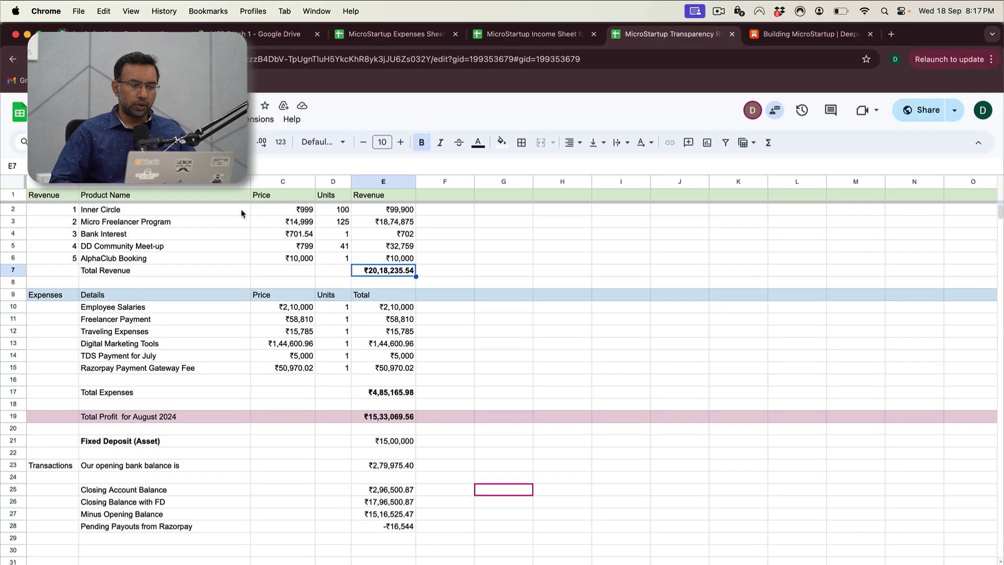
{"action": "left_click", "coordinate": [318, 280]}
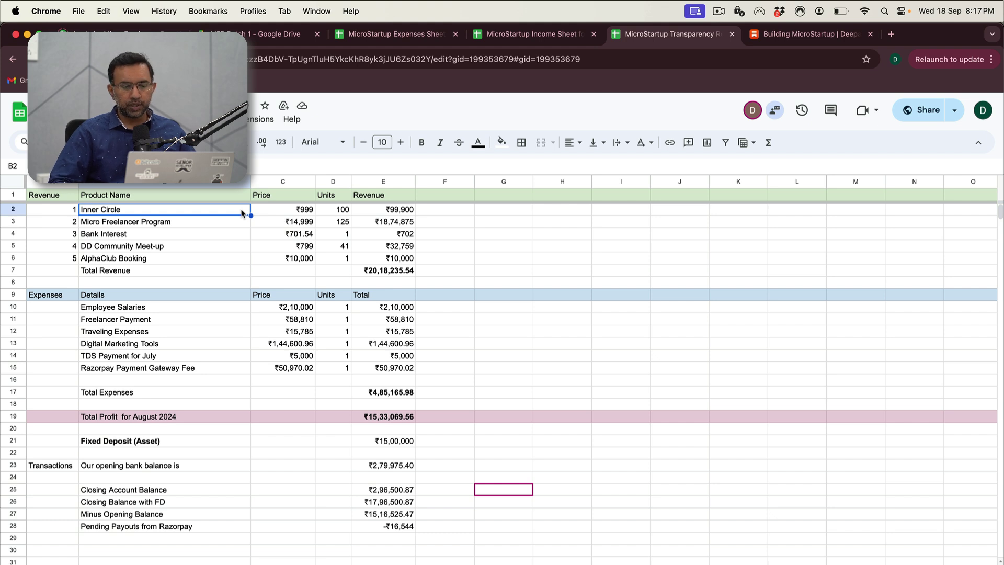
{"action": "key", "text": "Right"}
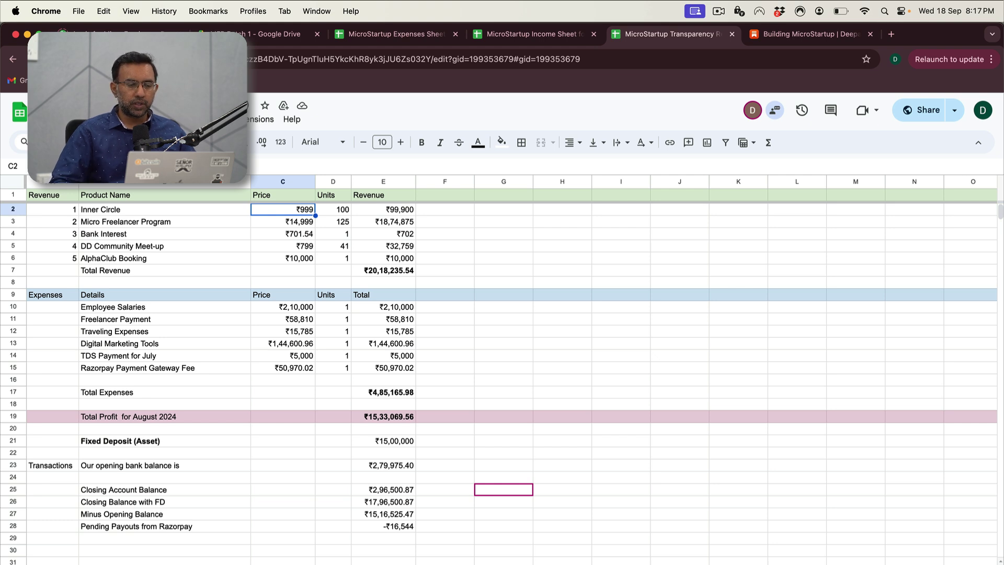
{"action": "key", "text": "Right"}
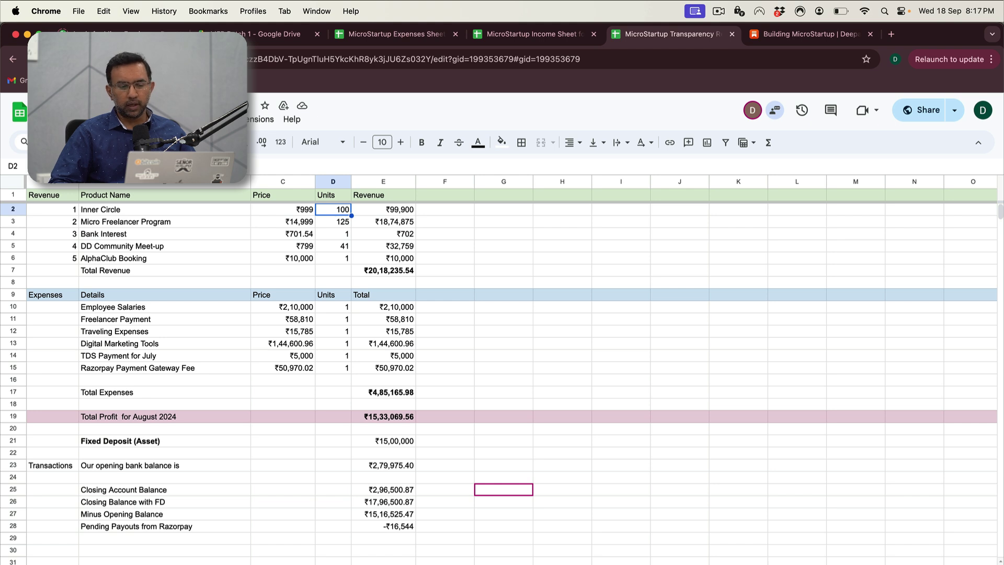
{"action": "left_click", "coordinate": [383, 209]}
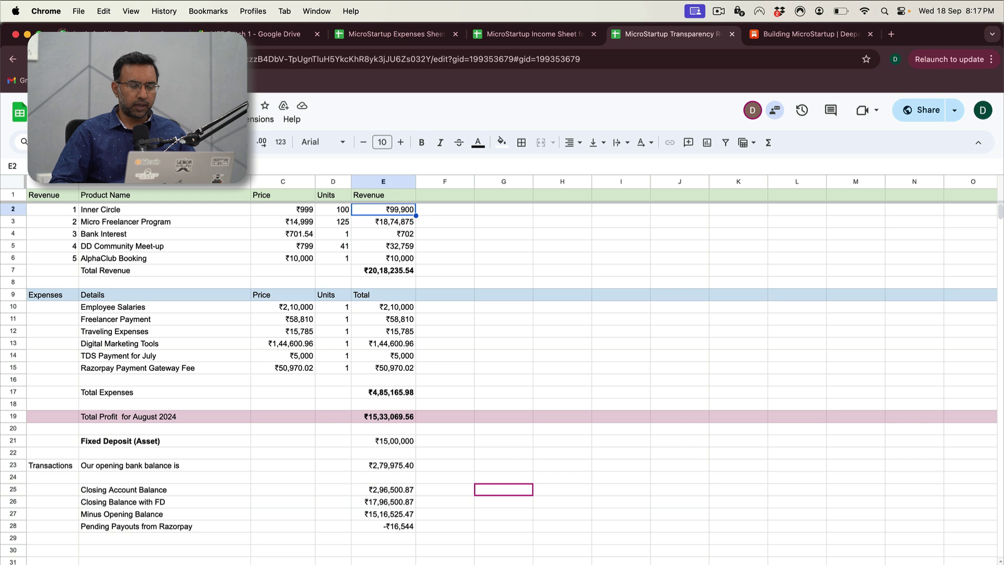
- Examine the Micro Freelancer Program row's price, units sold and resulting revenue
{"action": "left_click", "coordinate": [383, 221]}
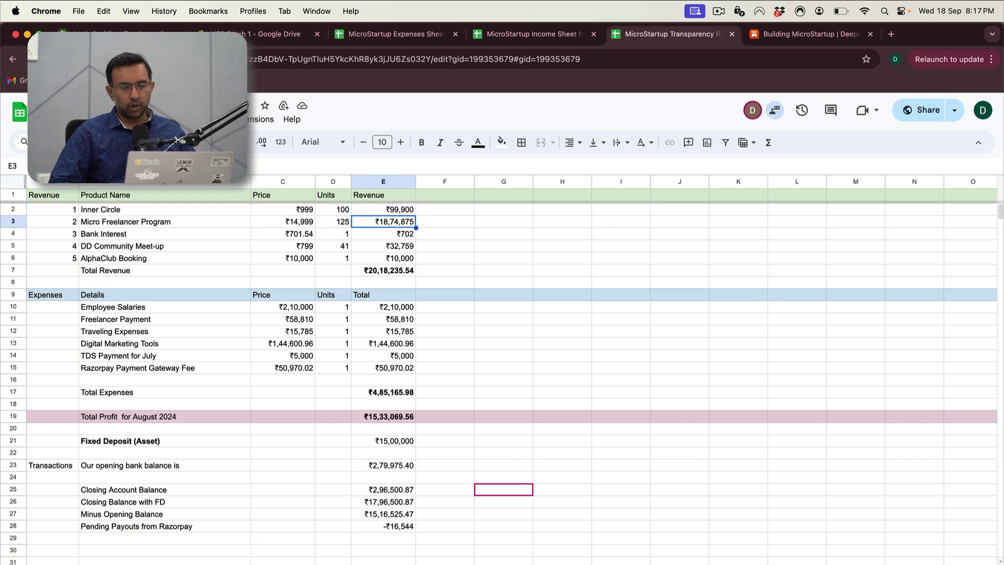
{"action": "left_click", "coordinate": [333, 221]}
{"action": "left_click", "coordinate": [283, 222]}
{"action": "left_click", "coordinate": [164, 221]}
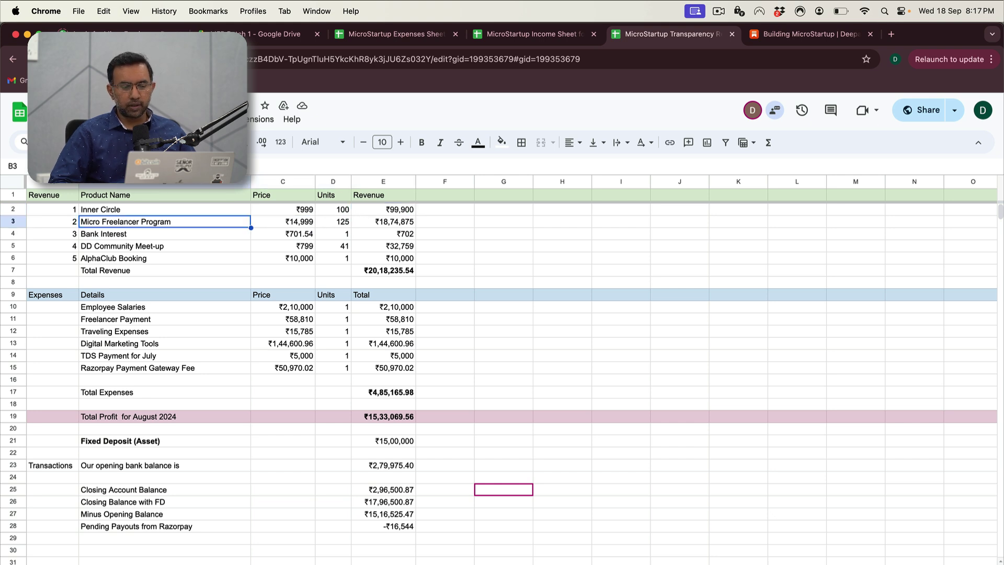
{"action": "left_click", "coordinate": [283, 221]}
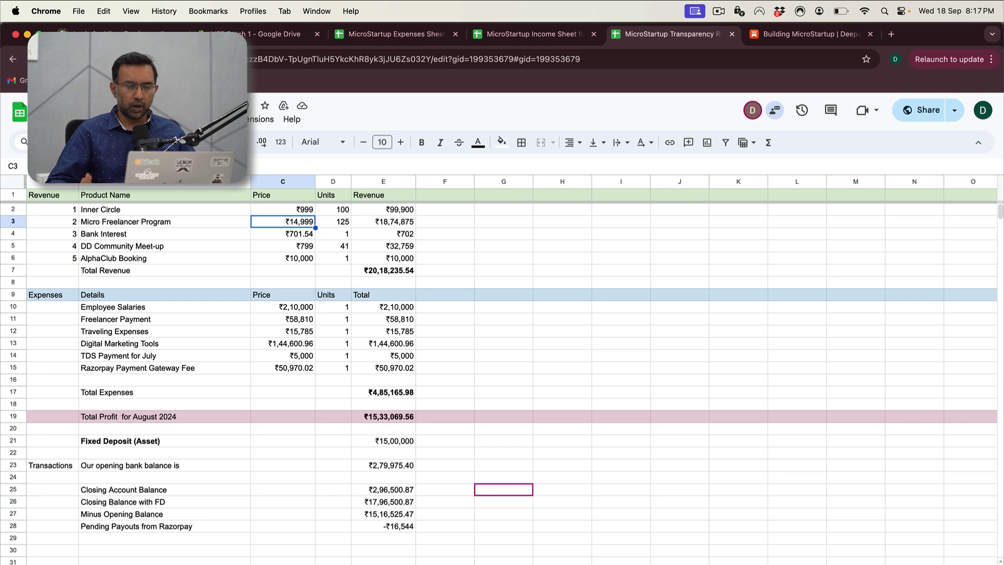
{"action": "left_click", "coordinate": [333, 221]}
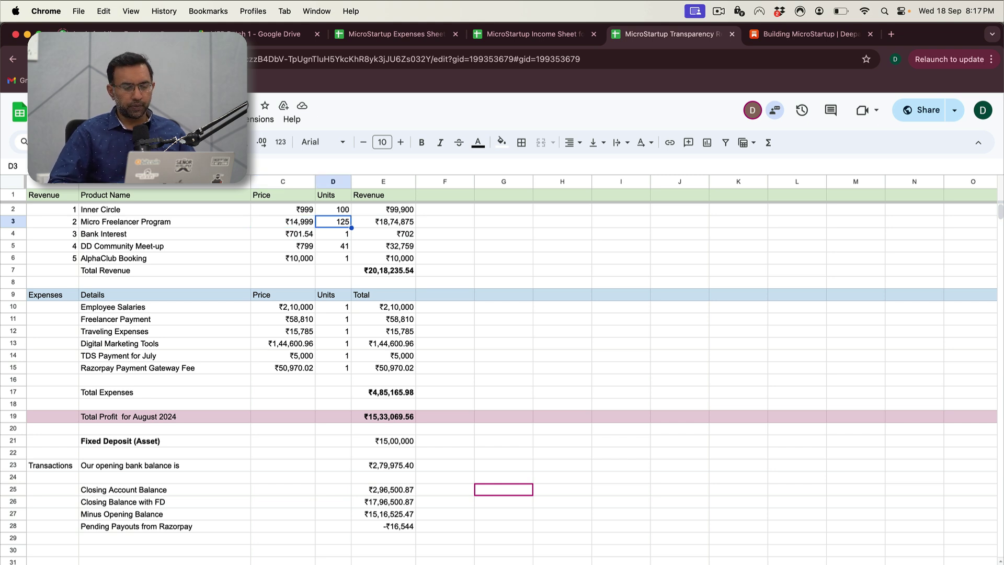
{"action": "left_click", "coordinate": [383, 221]}
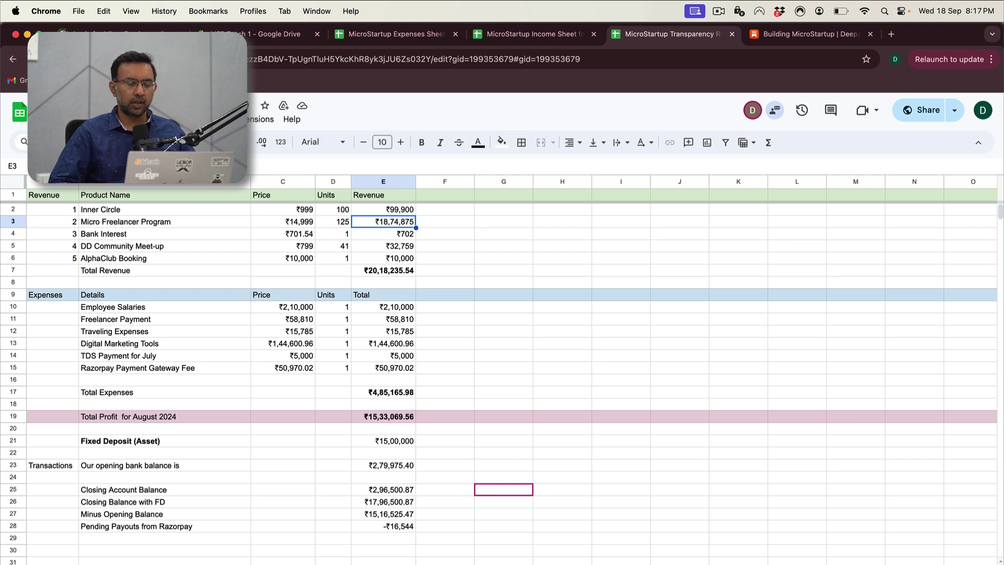
{"action": "key", "text": "Left"}
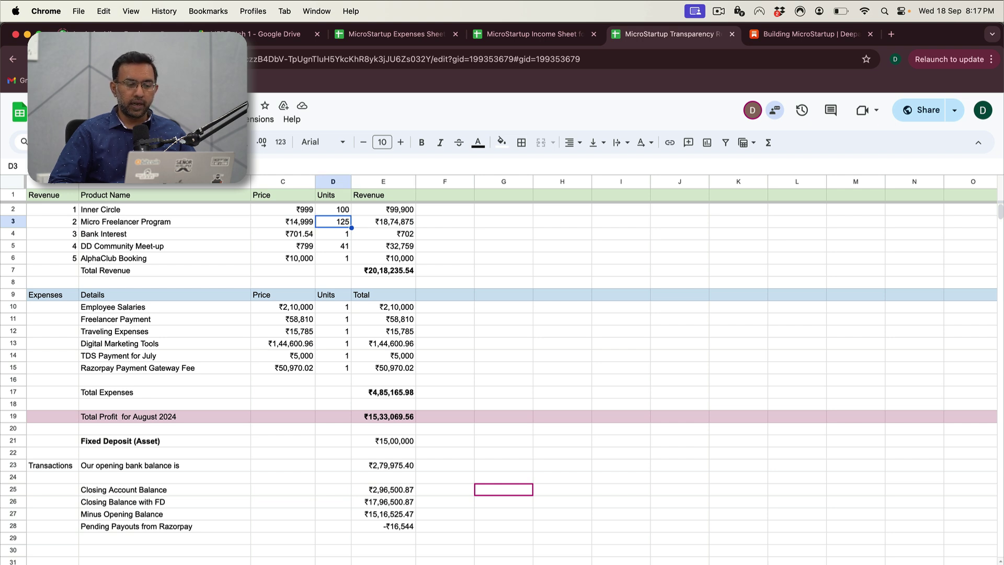
{"action": "key", "text": "Right"}
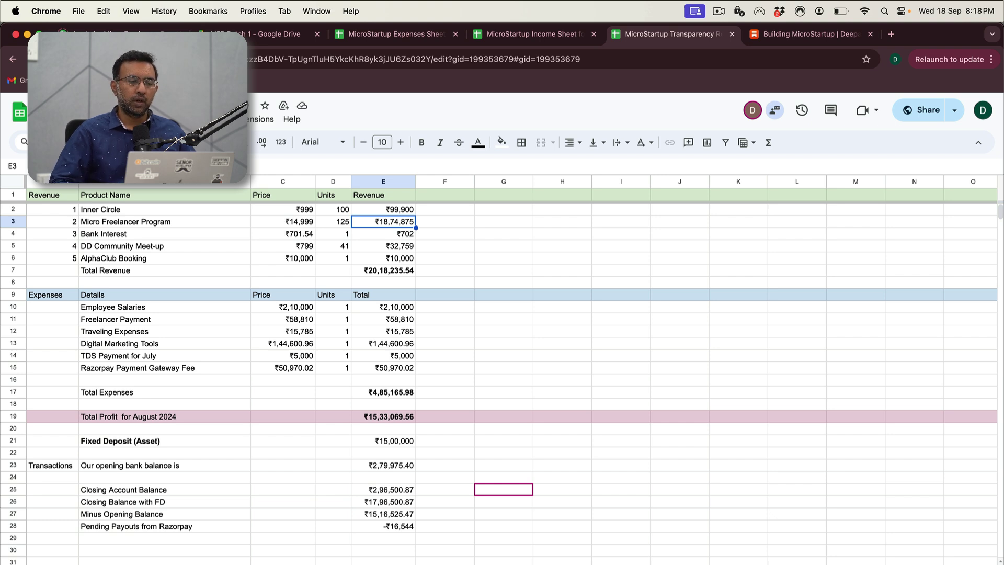
{"action": "key", "text": "Down"}
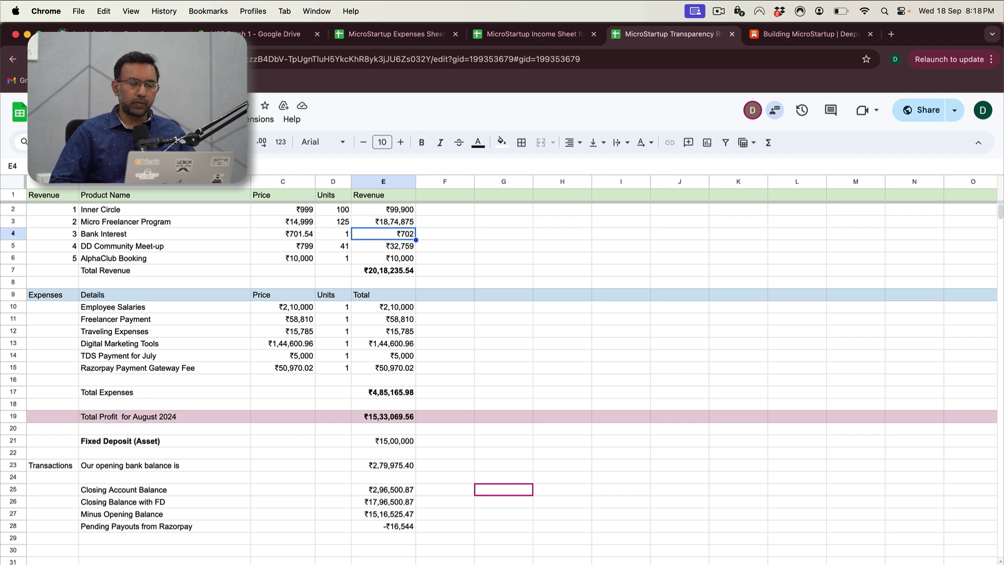
{"action": "key", "text": "Up"}
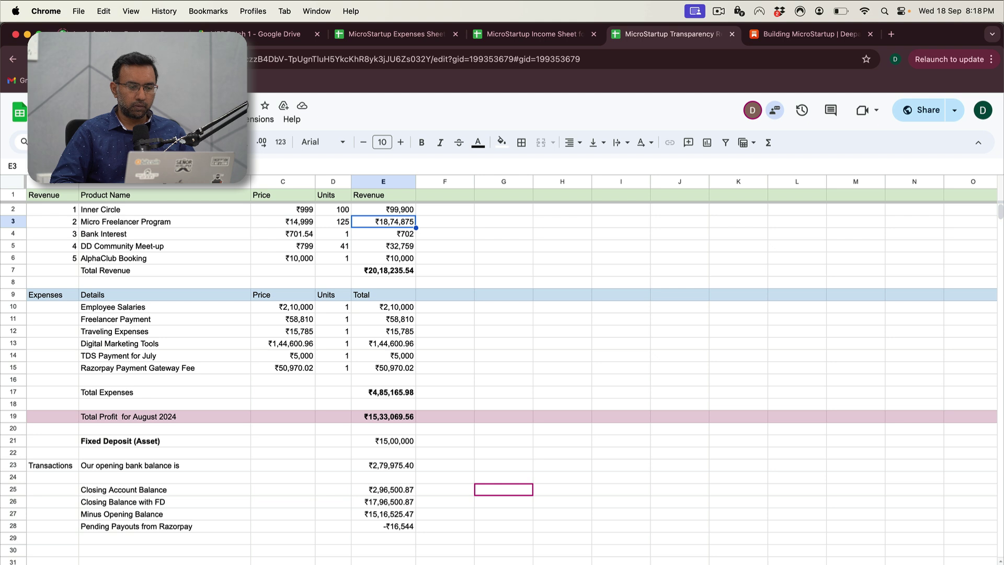
- Calculate 30% of the Micro Freelancer Program revenue in cell F3 with =SUM(E3*0.30), rejecting the suggested auto-fill
{"action": "left_click", "coordinate": [458, 235]}
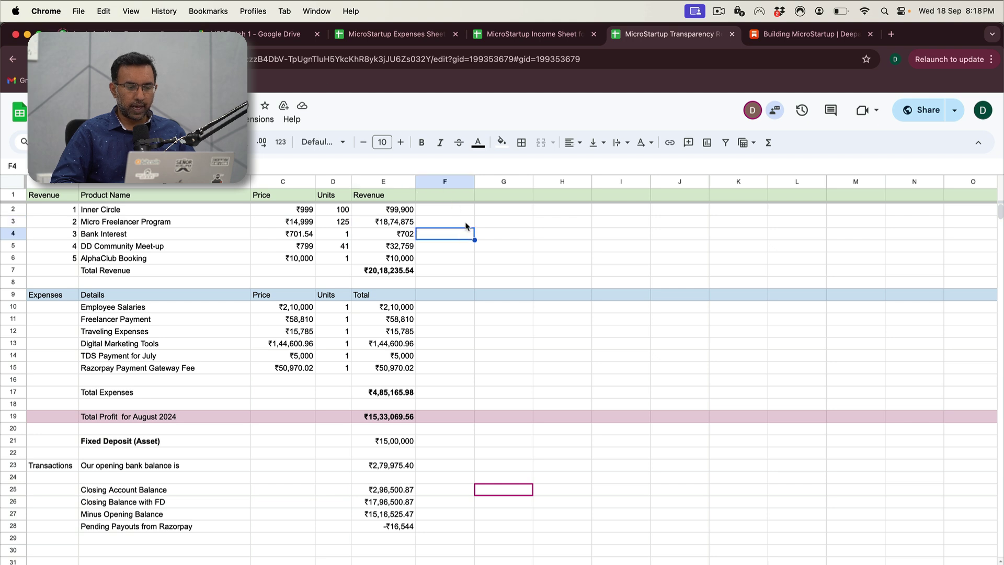
{"action": "left_click", "coordinate": [466, 225]}
{"action": "left_click", "coordinate": [768, 143]}
{"action": "left_click", "coordinate": [776, 165]}
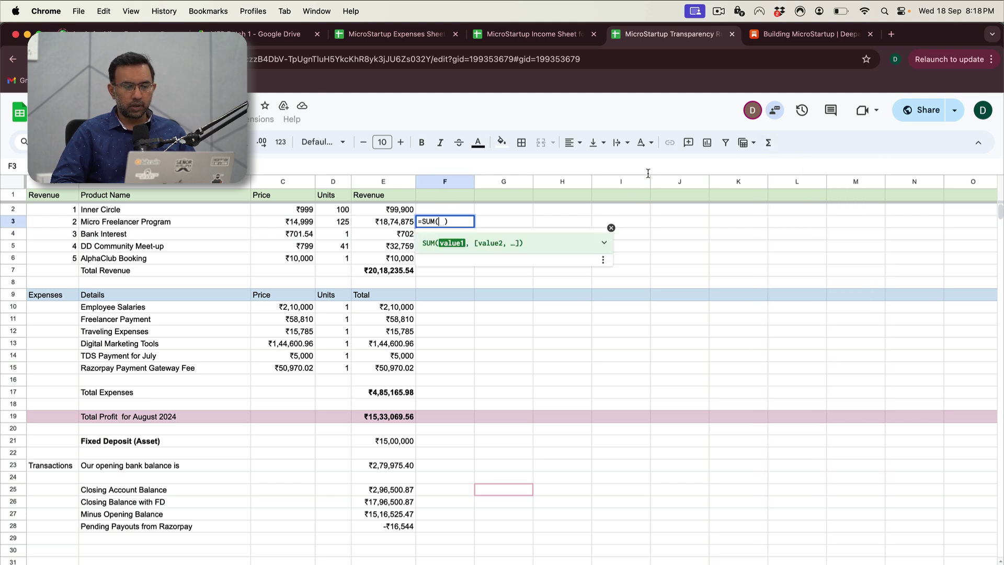
{"action": "left_click", "coordinate": [400, 223]}
{"action": "type", "text": "*"}
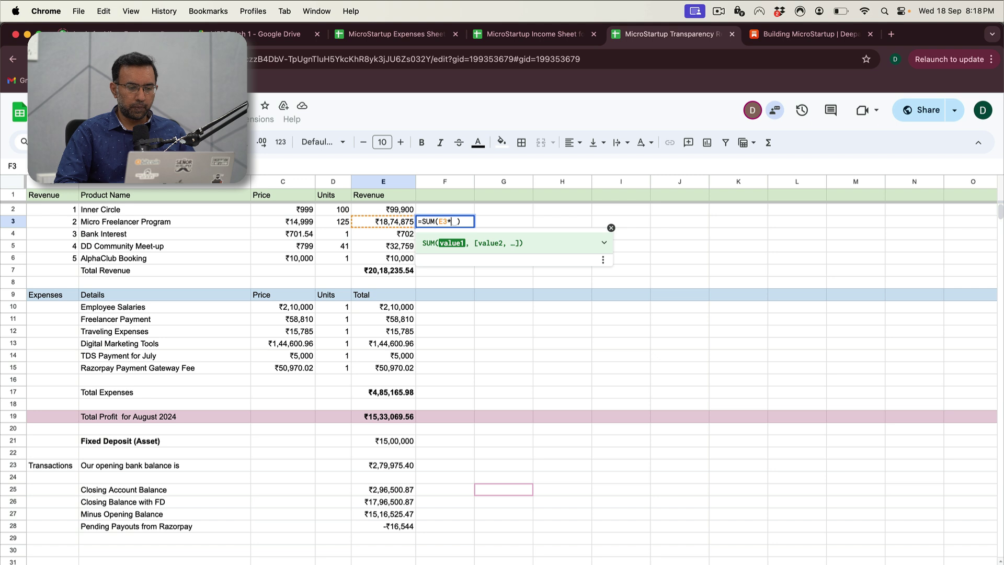
{"action": "type", "text": "0.30"}
{"action": "key", "text": "Return"}
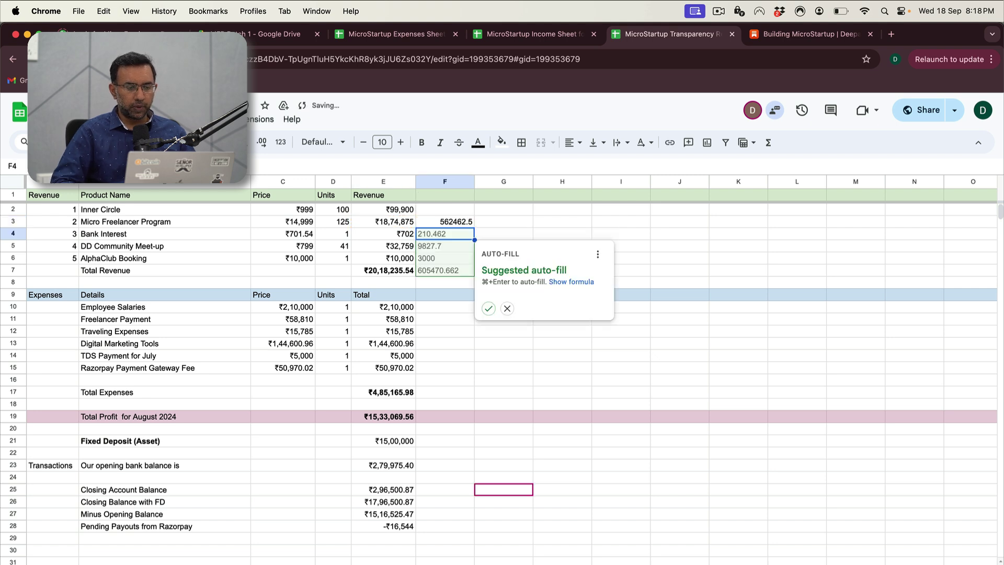
{"action": "left_click", "coordinate": [505, 308]}
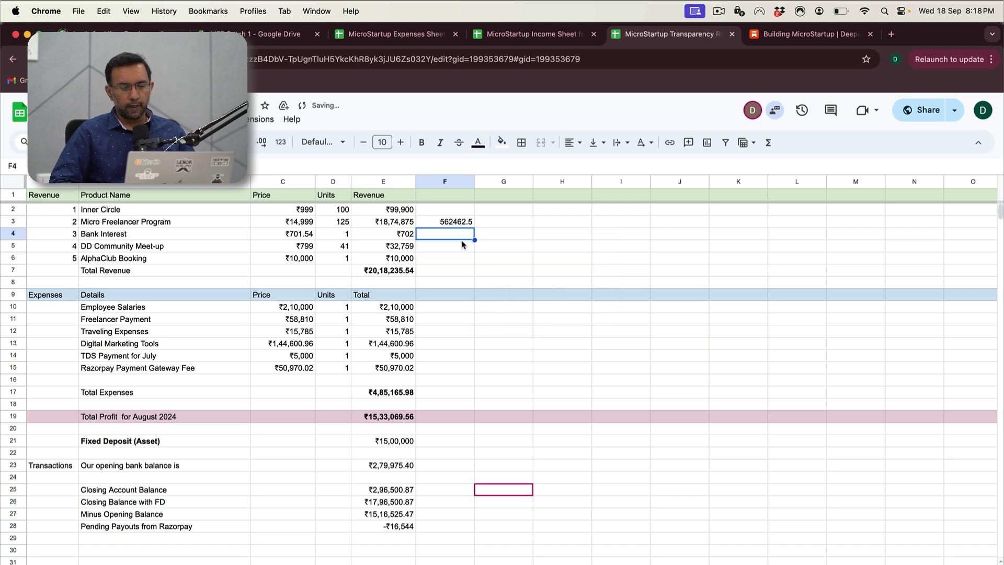
- Delete the trial calculation in F3 and return to the Micro Freelancer Program revenue cell
{"action": "left_click", "coordinate": [460, 223]}
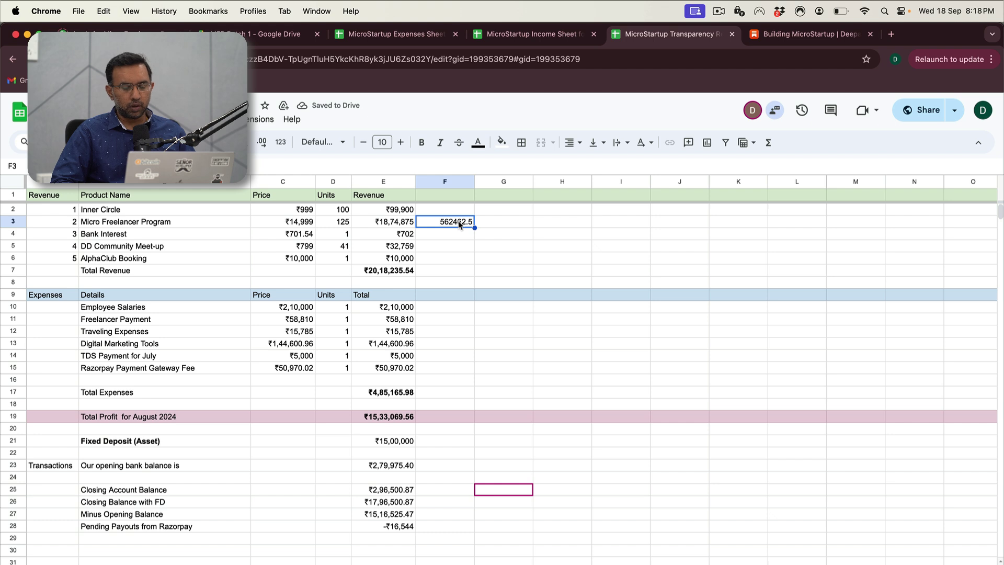
{"action": "key", "text": "Delete"}
{"action": "left_click", "coordinate": [383, 222]}
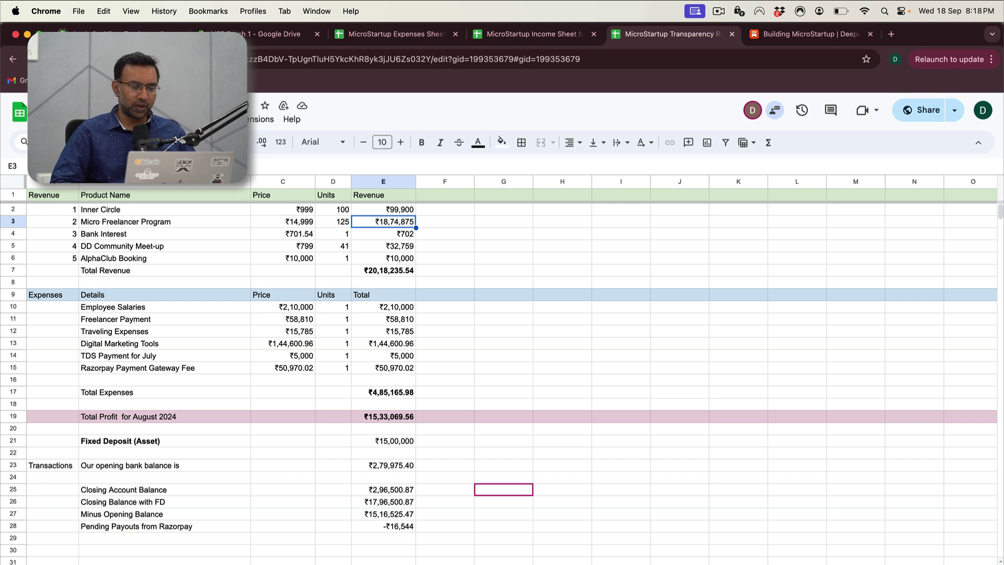
- Examine the Bank Interest row from its product name across to its revenue
{"action": "left_click", "coordinate": [383, 233]}
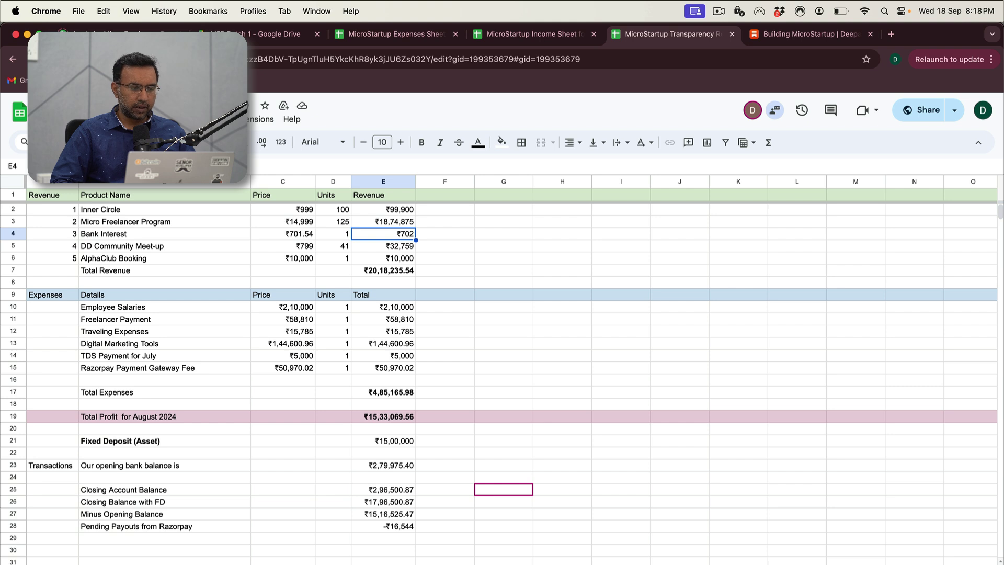
{"action": "key", "text": "Left"}
{"action": "key", "text": "Left"}
{"action": "key", "text": "Left"}
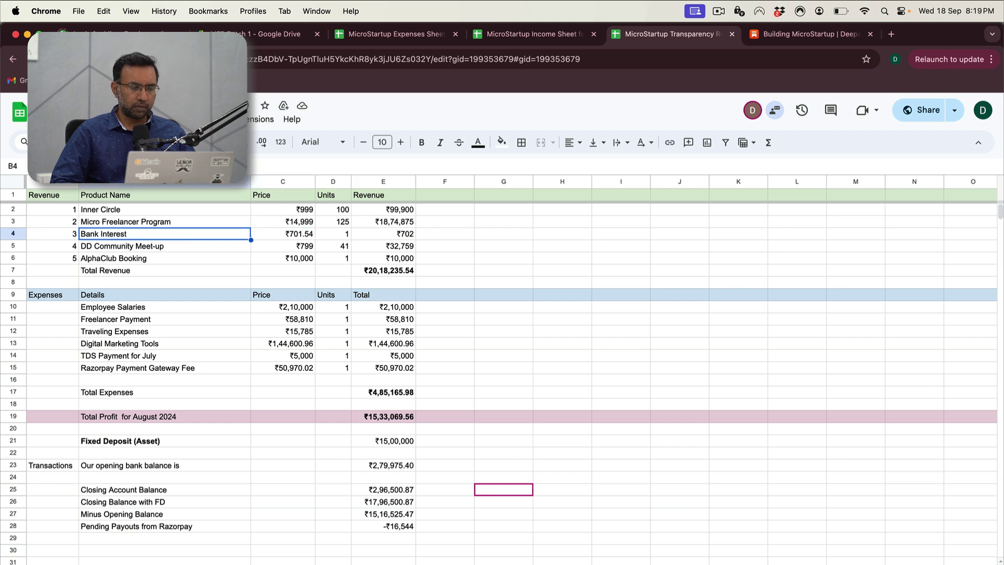
{"action": "key", "text": "Right"}
{"action": "key", "text": "Right"}
{"action": "key", "text": "Right"}
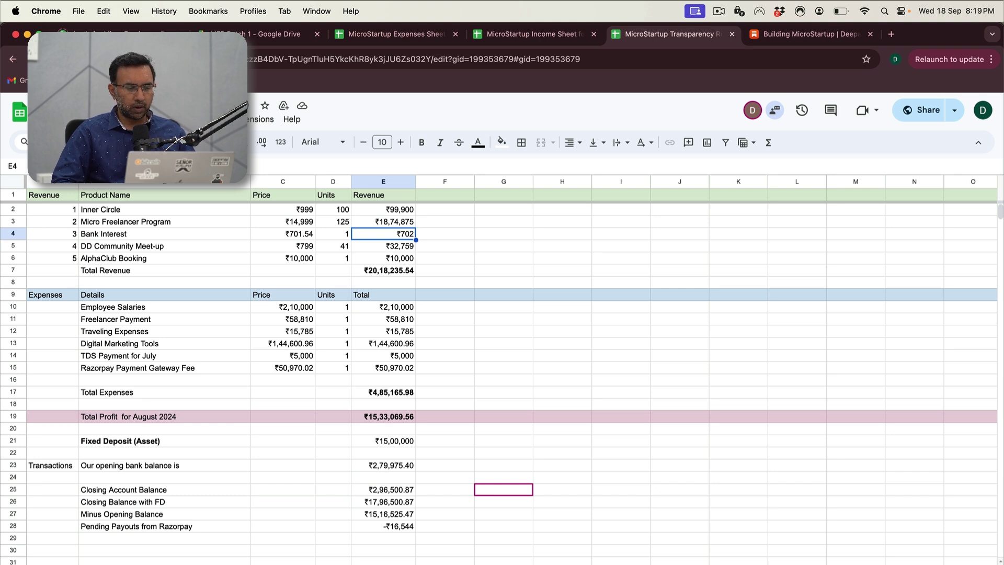
- Examine the DD Community Meet-up row's price, units and revenue
{"action": "key", "text": "Down"}
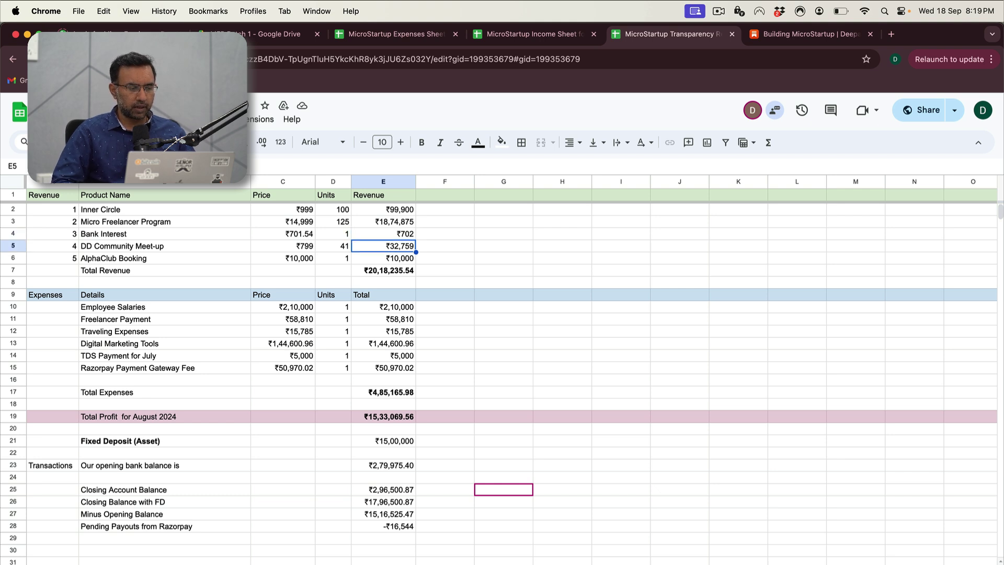
{"action": "key", "text": "Left"}
{"action": "key", "text": "Left"}
{"action": "key", "text": "Left"}
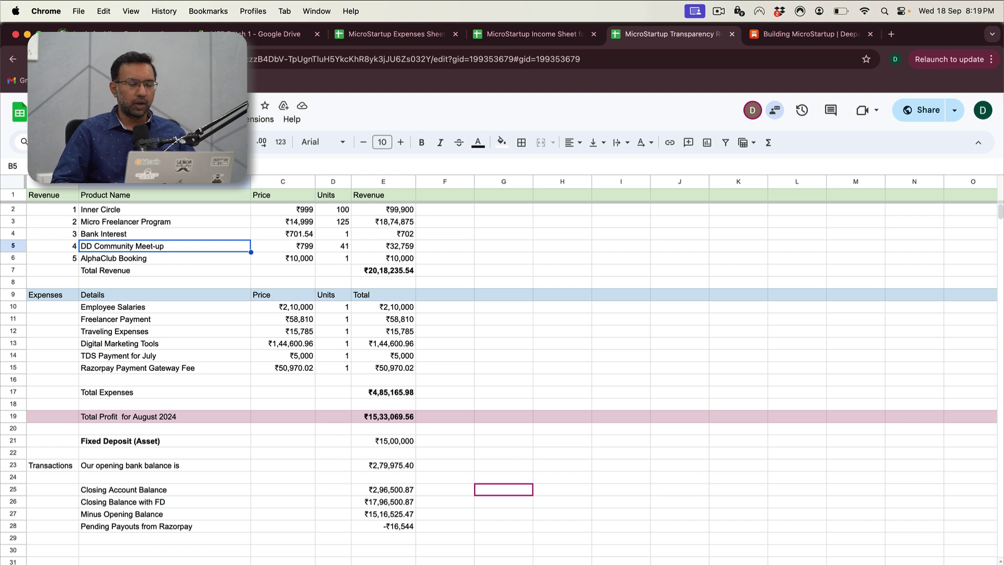
{"action": "left_click", "coordinate": [283, 246]}
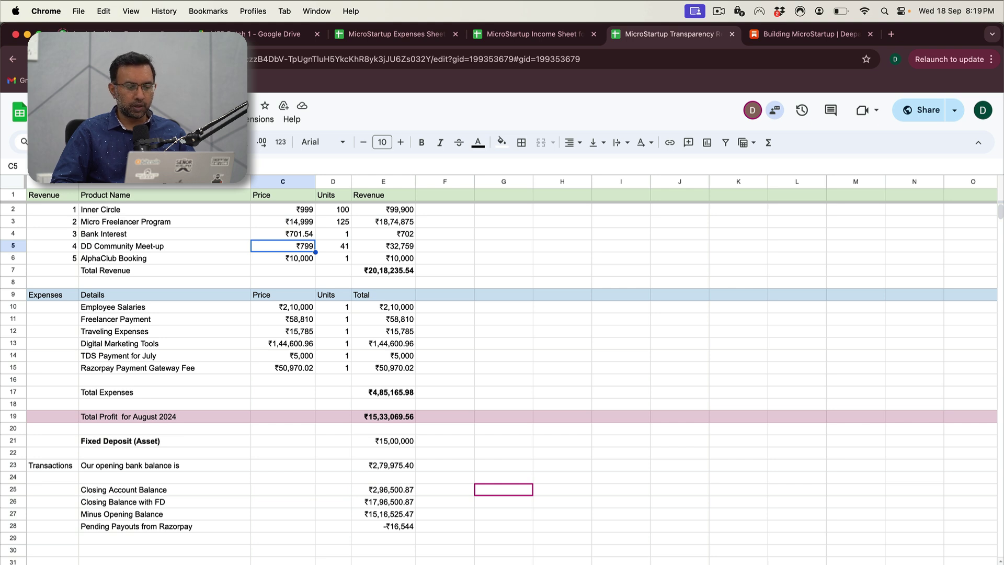
{"action": "left_click", "coordinate": [333, 245]}
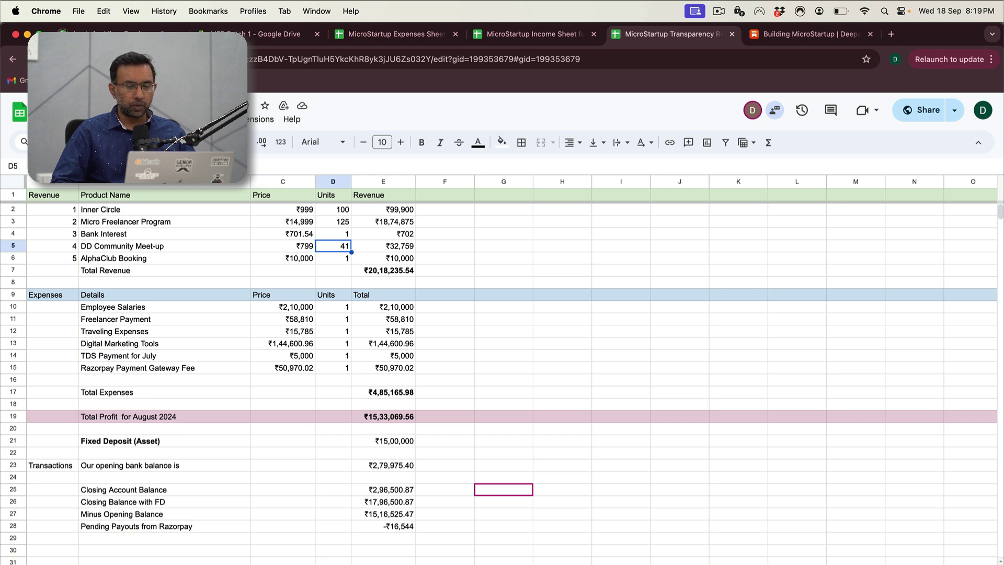
{"action": "left_click", "coordinate": [383, 245]}
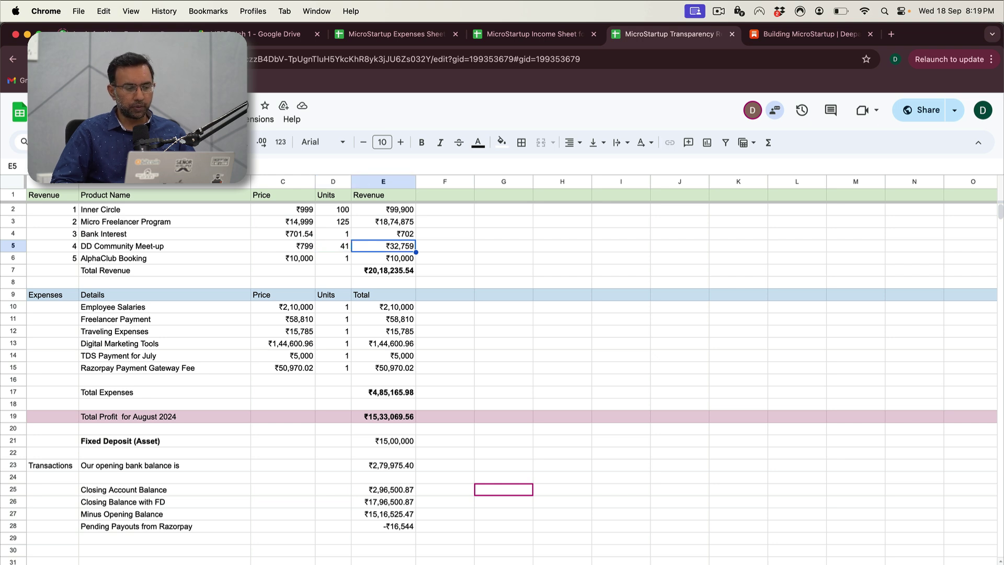
- Examine the AlphaClub Booking row's price, units and revenue, and compare it with the Total Revenue figure
{"action": "left_click", "coordinate": [383, 258]}
{"action": "key", "text": "Left"}
{"action": "key", "text": "Left"}
{"action": "key", "text": "Left"}
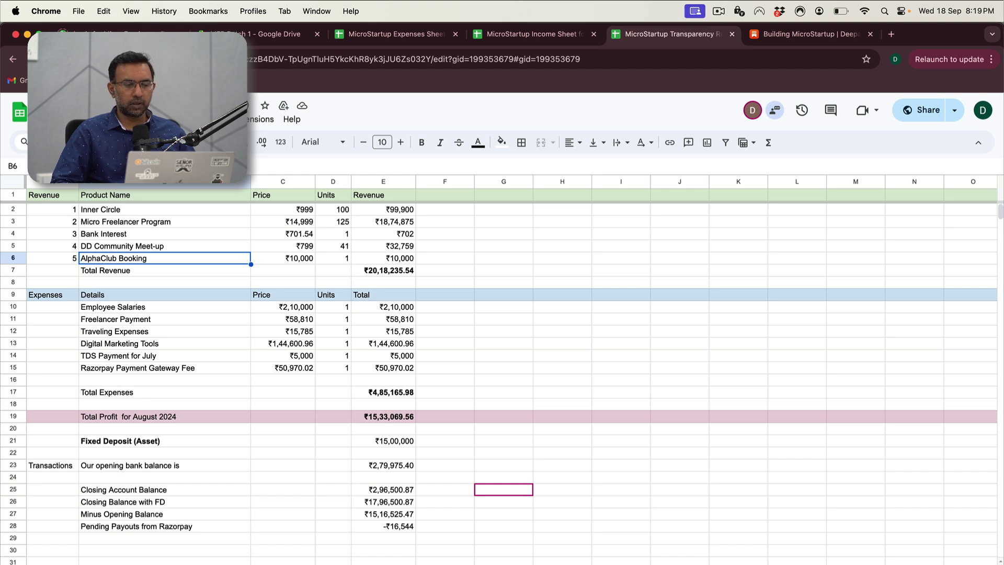
{"action": "left_click", "coordinate": [283, 258]}
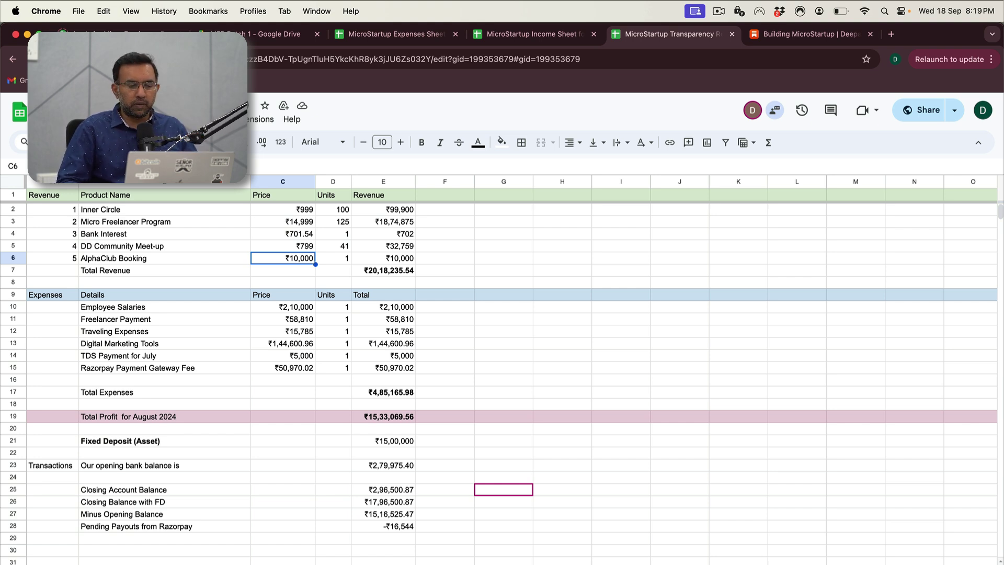
{"action": "key", "text": "Right"}
{"action": "key", "text": "Right"}
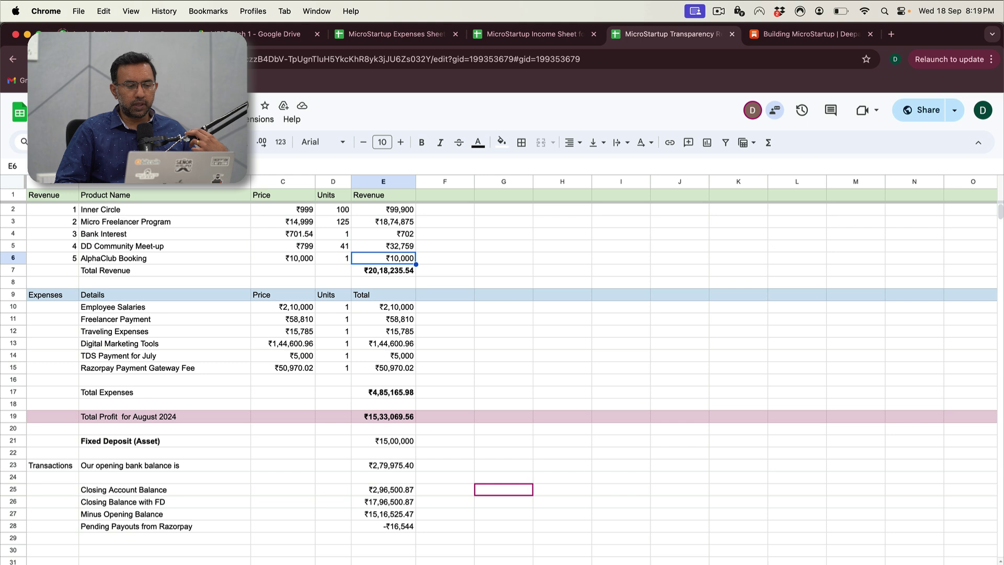
{"action": "left_click", "coordinate": [383, 270]}
{"action": "left_click", "coordinate": [383, 258]}
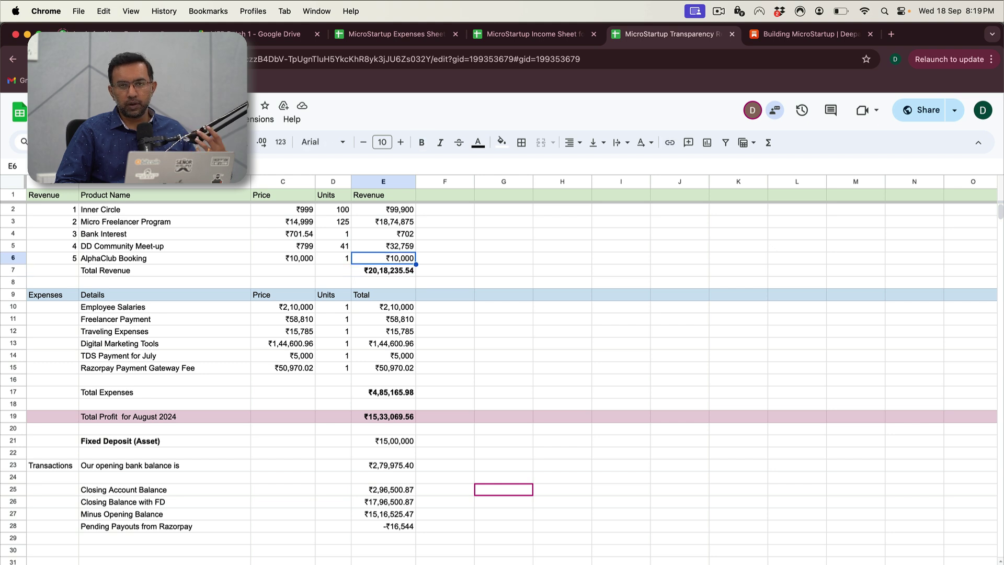
- Check the Total Revenue figure and examine the Employee Salaries row's total, units and price
{"action": "left_click", "coordinate": [384, 270]}
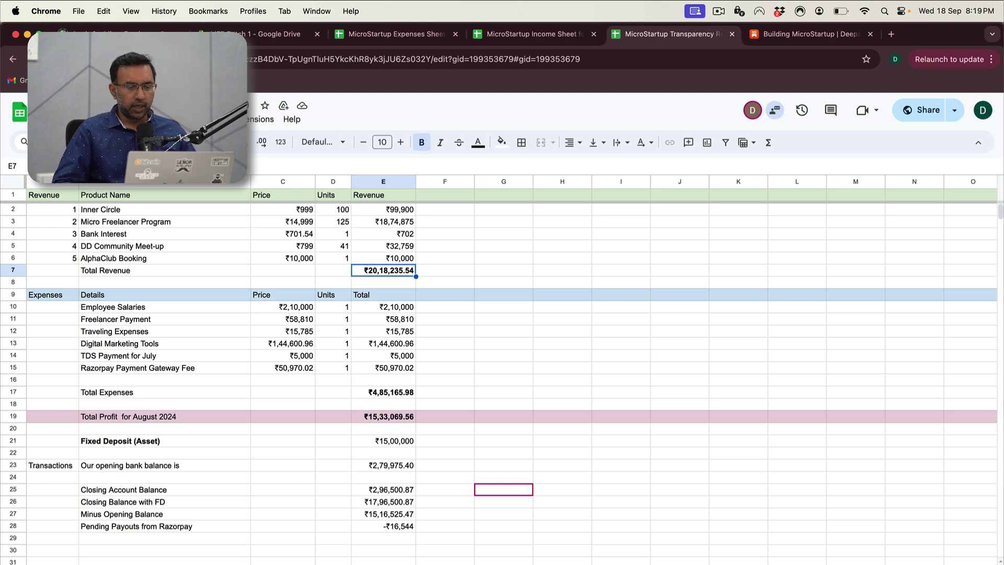
{"action": "key", "text": "Down"}
{"action": "key", "text": "Down"}
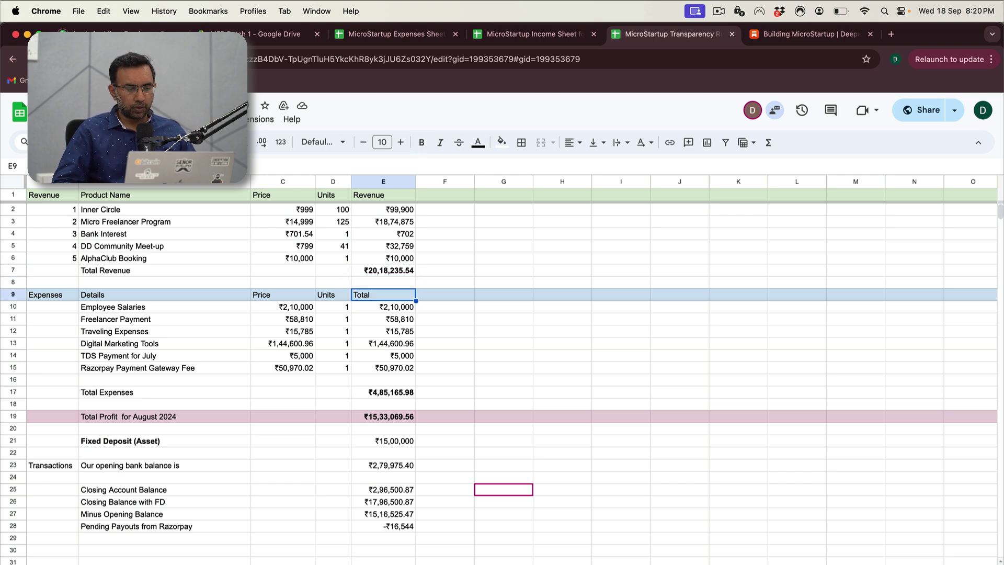
{"action": "key", "text": "Down"}
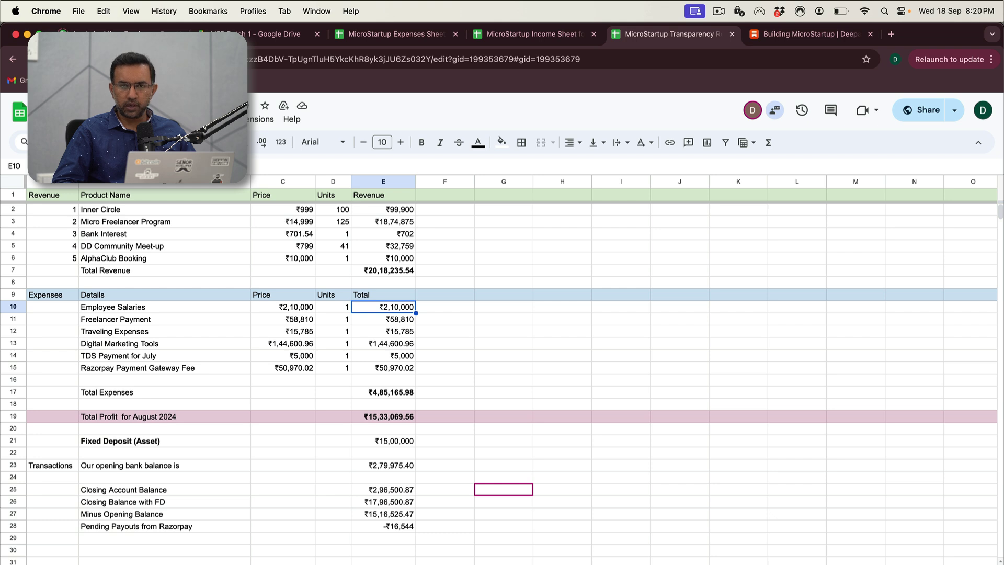
{"action": "key", "text": "Left"}
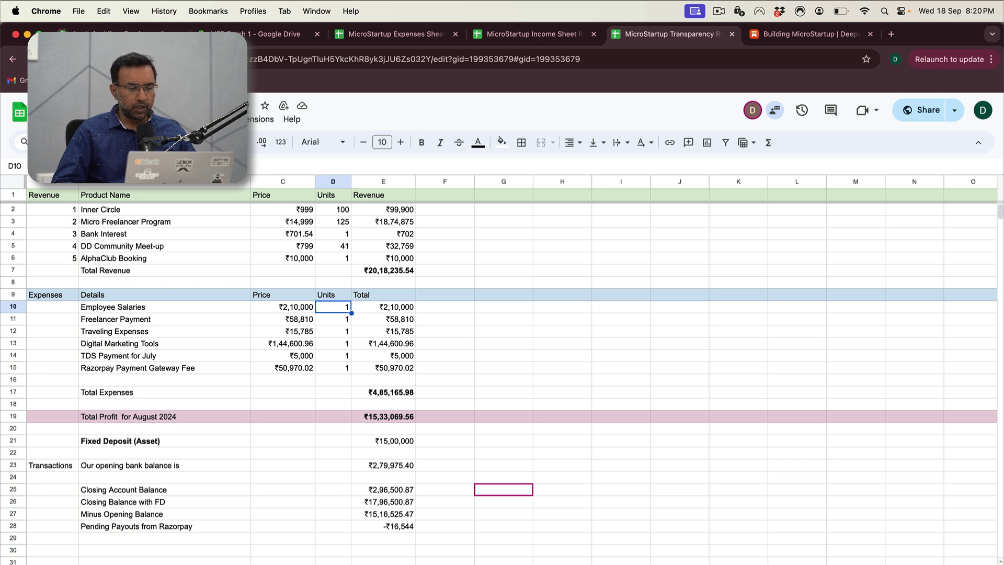
{"action": "key", "text": "Left"}
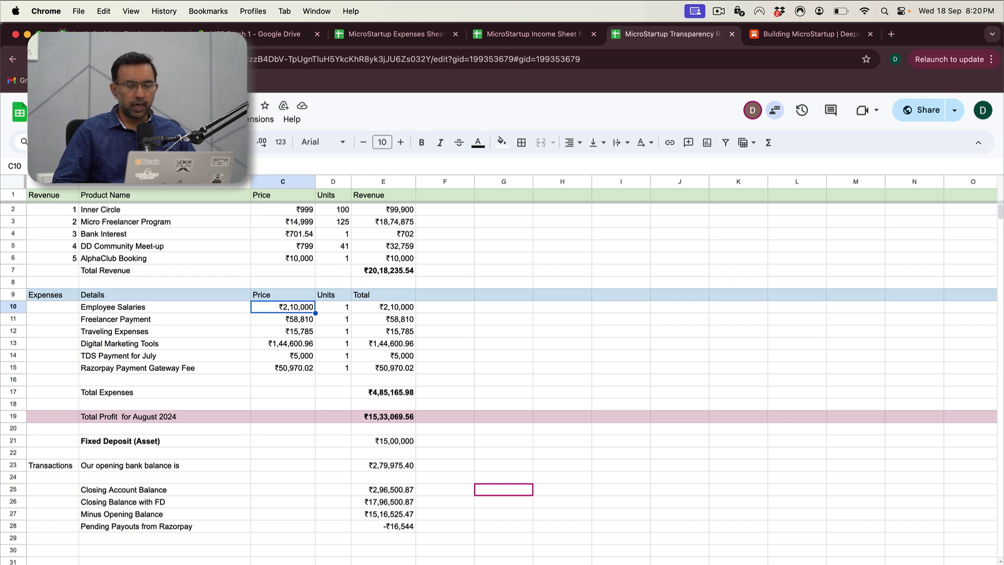
- Examine the Freelancer Payment row in the August expenses from its total back to its price
{"action": "key", "text": "Right"}
{"action": "key", "text": "Right"}
{"action": "key", "text": "Down"}
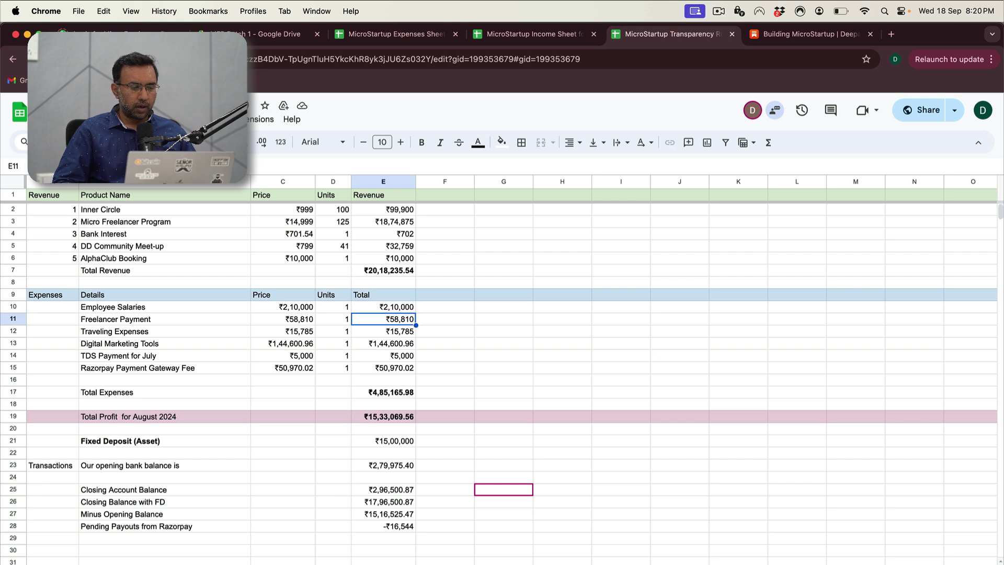
{"action": "key", "text": "Left"}
{"action": "key", "text": "Left"}
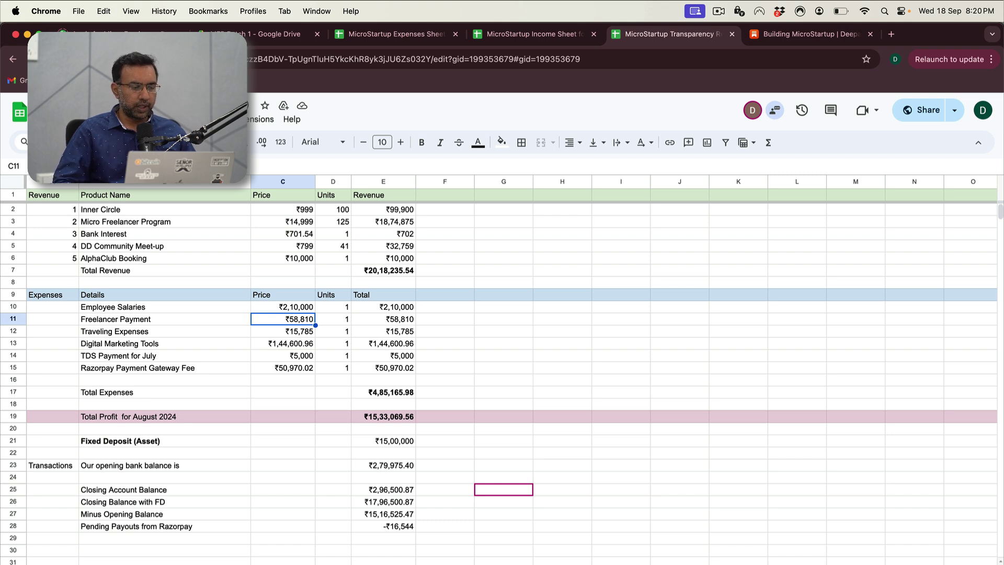
- Examine the Traveling Expenses row from its price across to its total
{"action": "key", "text": "Down"}
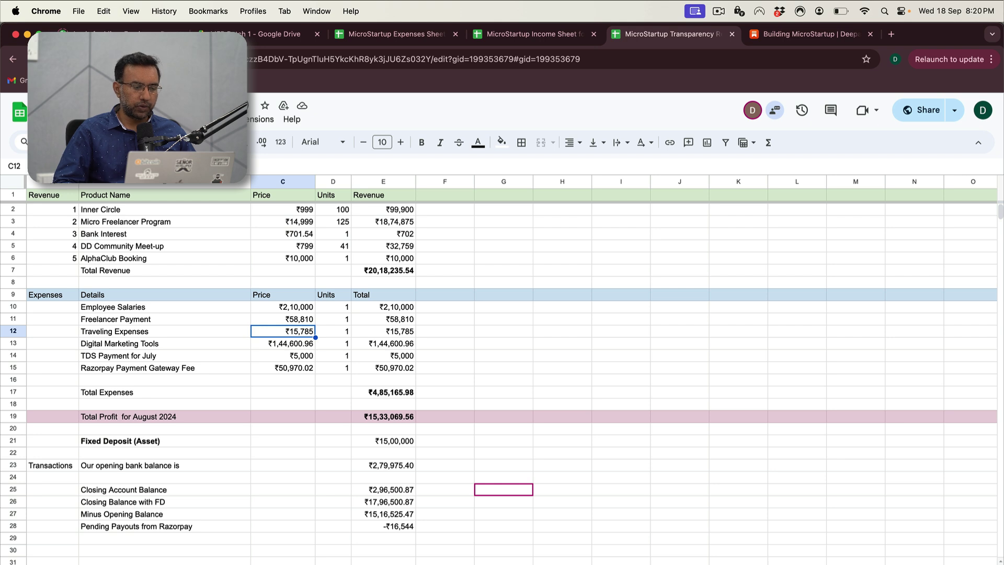
{"action": "key", "text": "Right"}
{"action": "key", "text": "Right"}
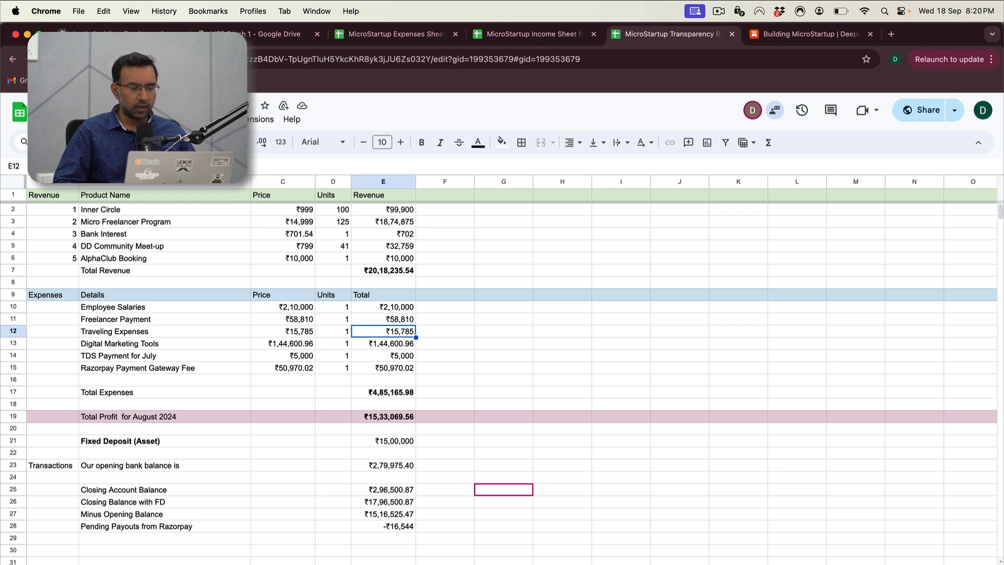
- Examine the Digital Marketing Tools expense, from its name to its price
{"action": "key", "text": "Down"}
{"action": "key", "text": "Left"}
{"action": "key", "text": "Left"}
{"action": "key", "text": "Left"}
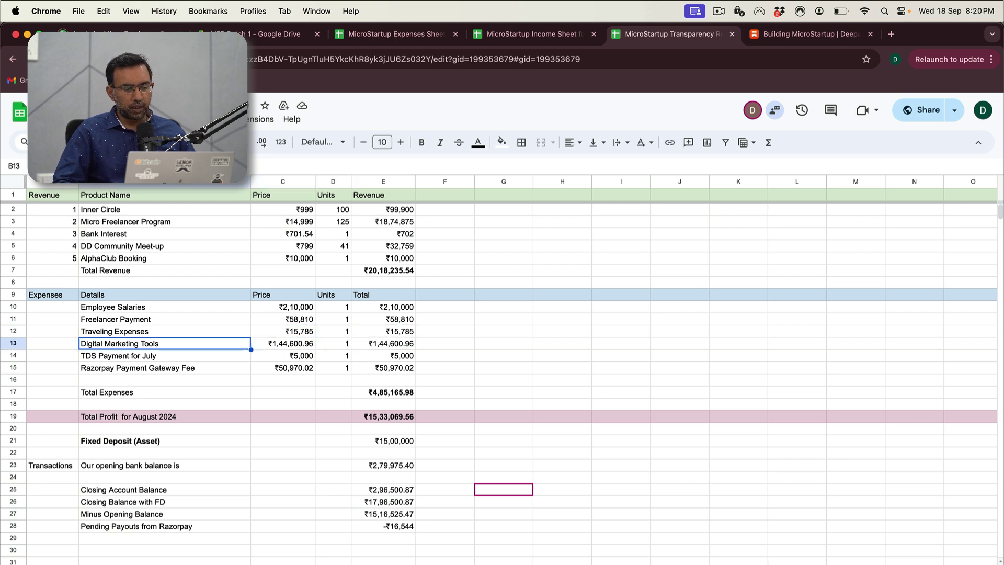
{"action": "key", "text": "Right"}
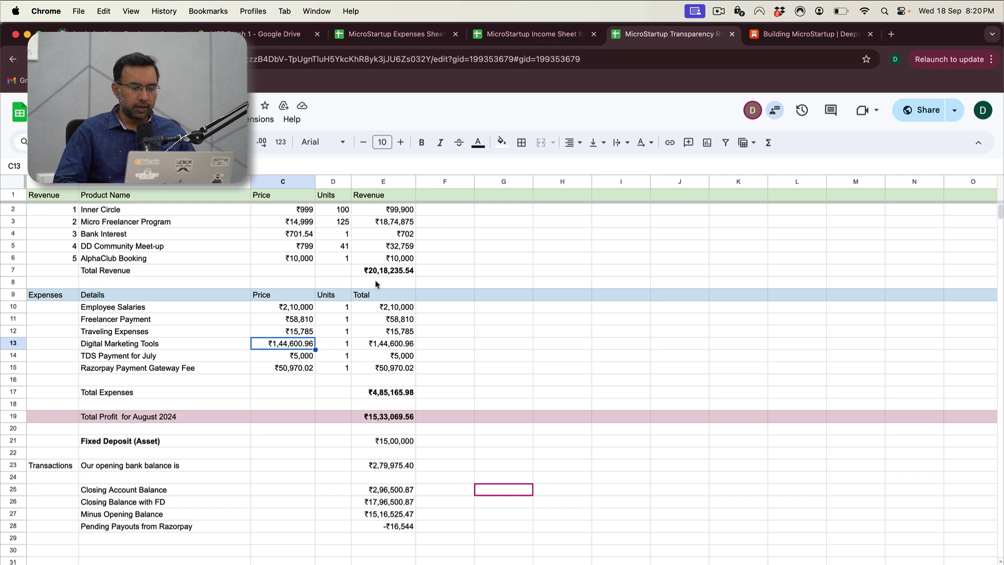
- Enlarge the page to 110% and examine the TDS Payment for July row from its total back to its name
{"action": "key", "text": "super+equal"}
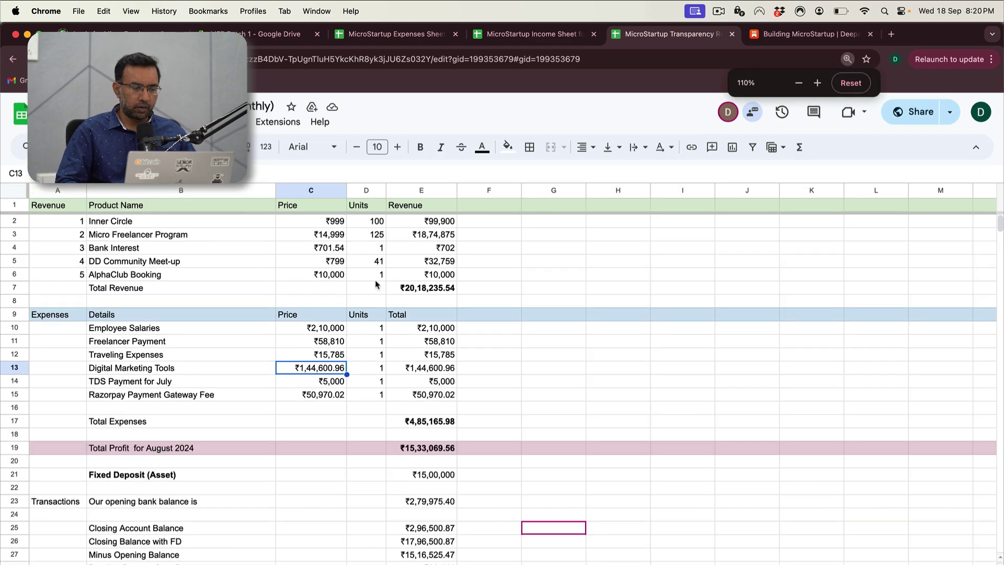
{"action": "scroll", "coordinate": [375, 285], "scroll_direction": "down", "scroll_amount": 3}
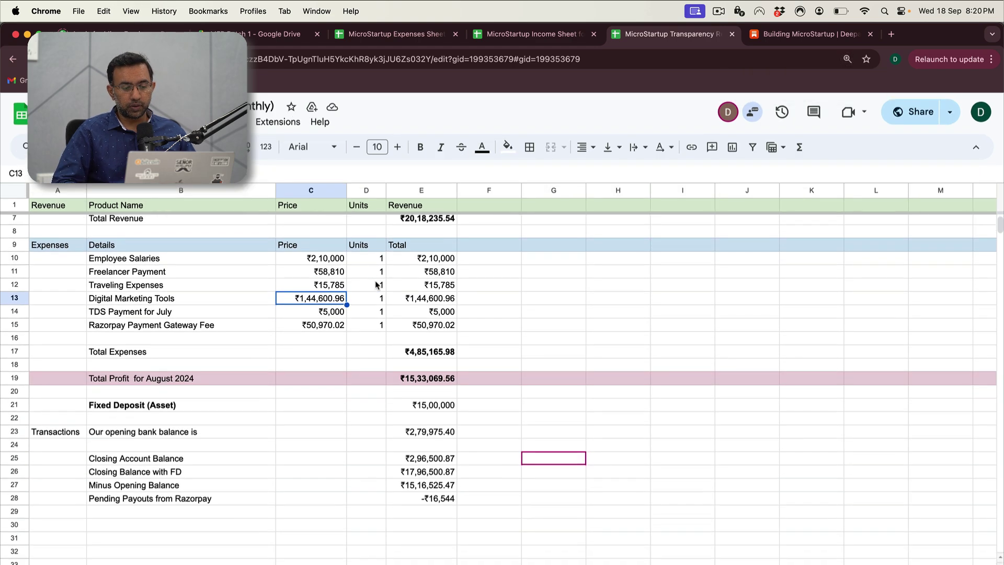
{"action": "left_click", "coordinate": [403, 316]}
{"action": "key", "text": "Left"}
{"action": "key", "text": "Left"}
{"action": "key", "text": "Left"}
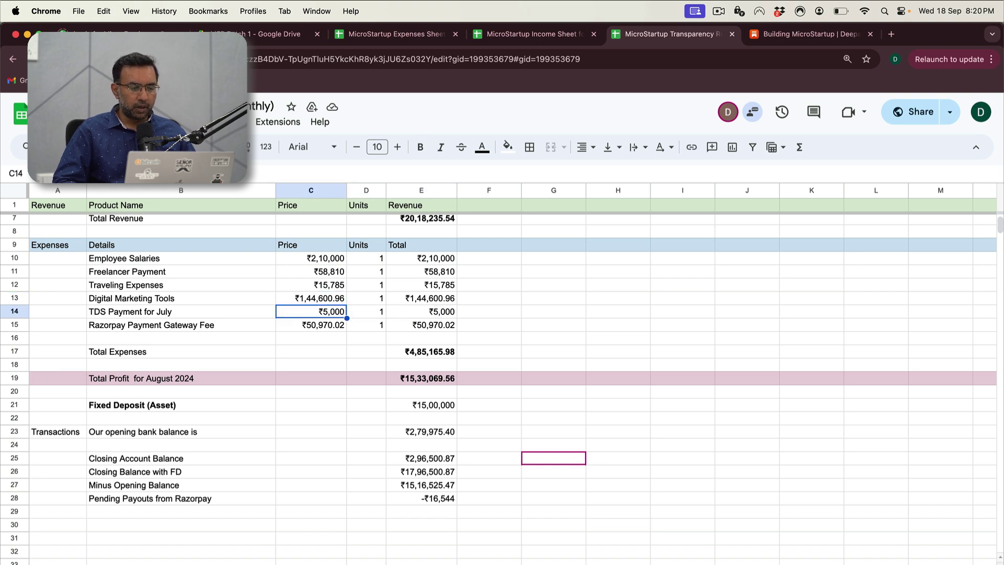
- Look up the Freelancer Payment in the July 2024 sheet and return to the TDS Payment price in the August sheet
{"action": "key", "text": "alt+Up"}
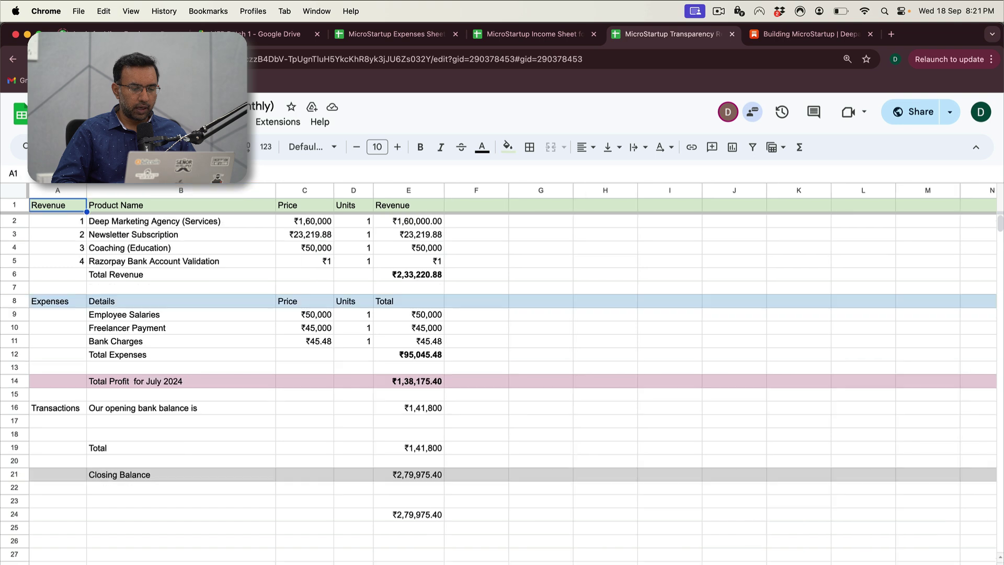
{"action": "left_click", "coordinate": [303, 328]}
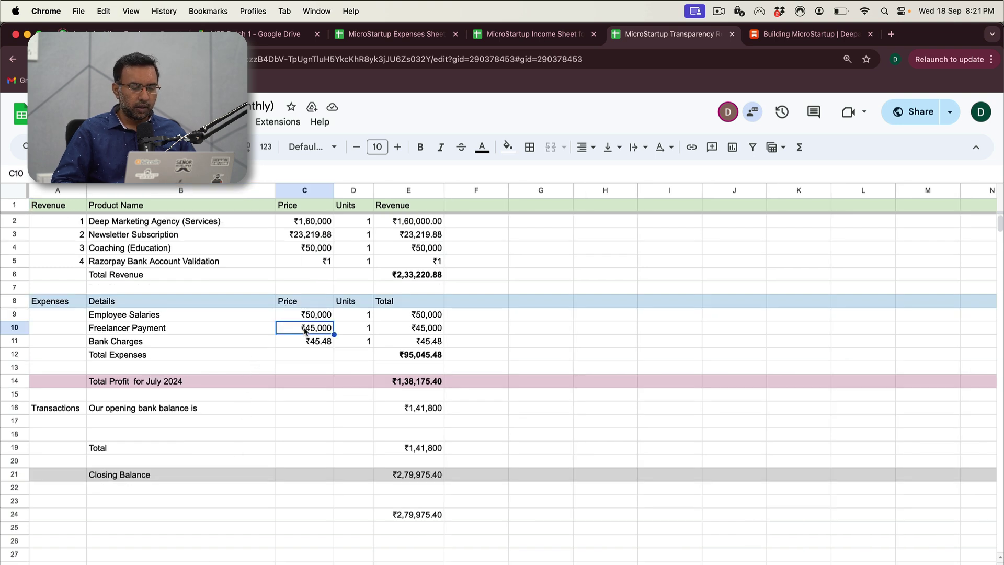
{"action": "key", "text": "Right"}
{"action": "key", "text": "Right"}
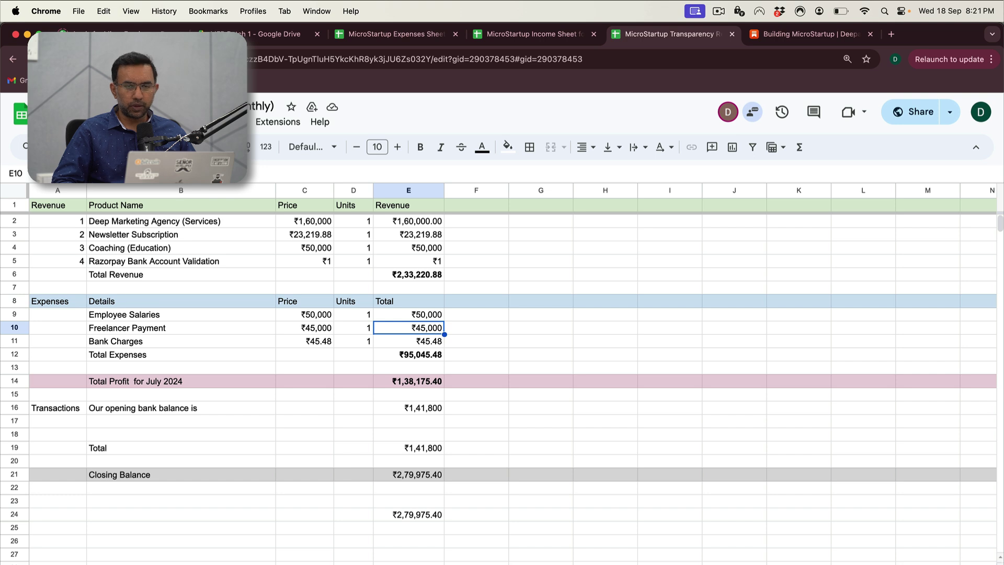
{"action": "key", "text": "alt+Down"}
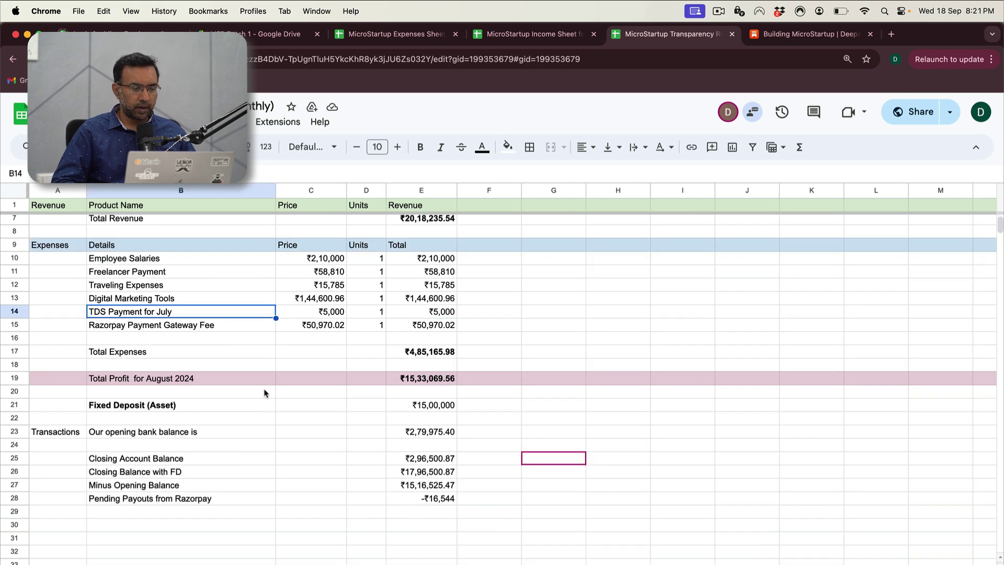
{"action": "left_click", "coordinate": [335, 315]}
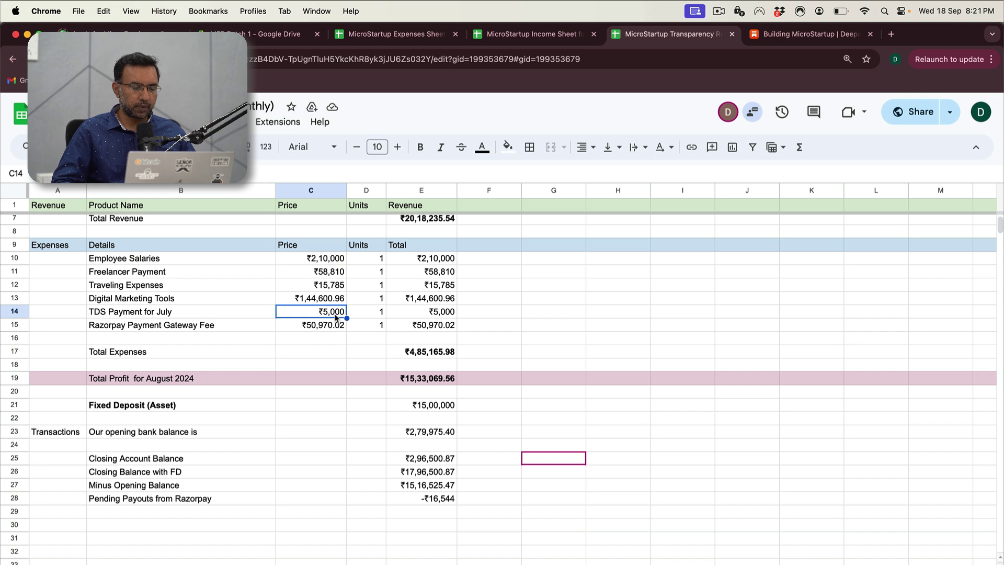
- Compare the Razorpay Payment Gateway Fee price with the Total Revenue figure
{"action": "key", "text": "Down"}
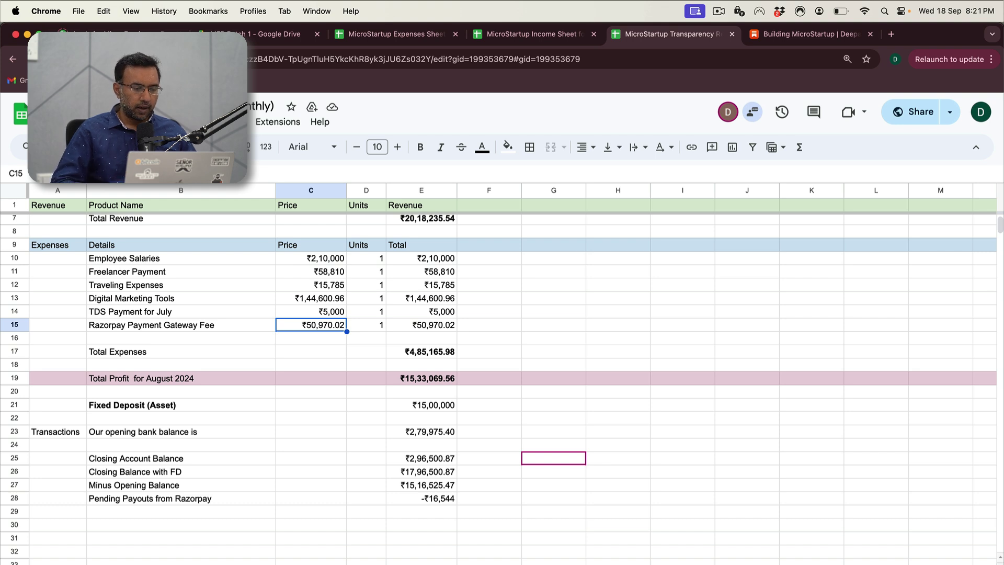
{"action": "scroll", "coordinate": [344, 296], "scroll_direction": "up", "scroll_amount": 3}
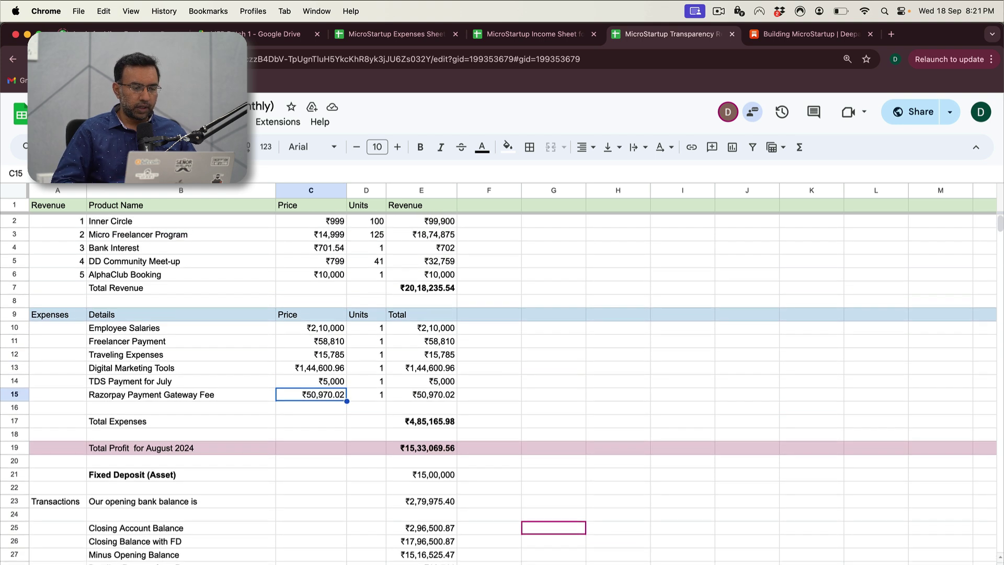
{"action": "left_click", "coordinate": [413, 291]}
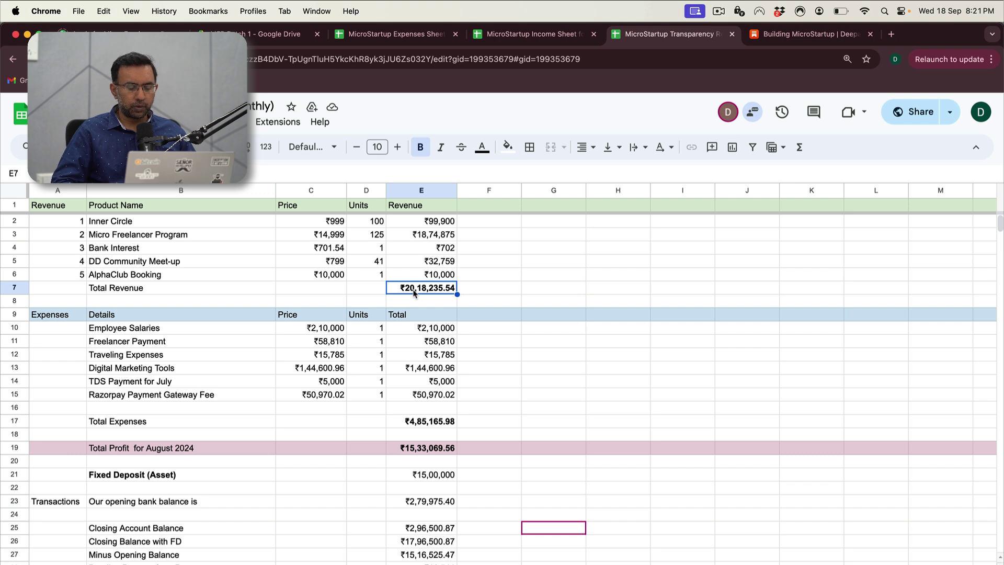
- Go down the expense totals to the Razorpay Payment Gateway Fee, examine its price, units and total, and recheck it against Total Revenue
{"action": "key", "text": "Down"}
{"action": "key", "text": "Down"}
{"action": "key", "text": "Down"}
{"action": "key", "text": "Down"}
{"action": "key", "text": "Down"}
{"action": "key", "text": "Down"}
{"action": "key", "text": "Down"}
{"action": "key", "text": "Down"}
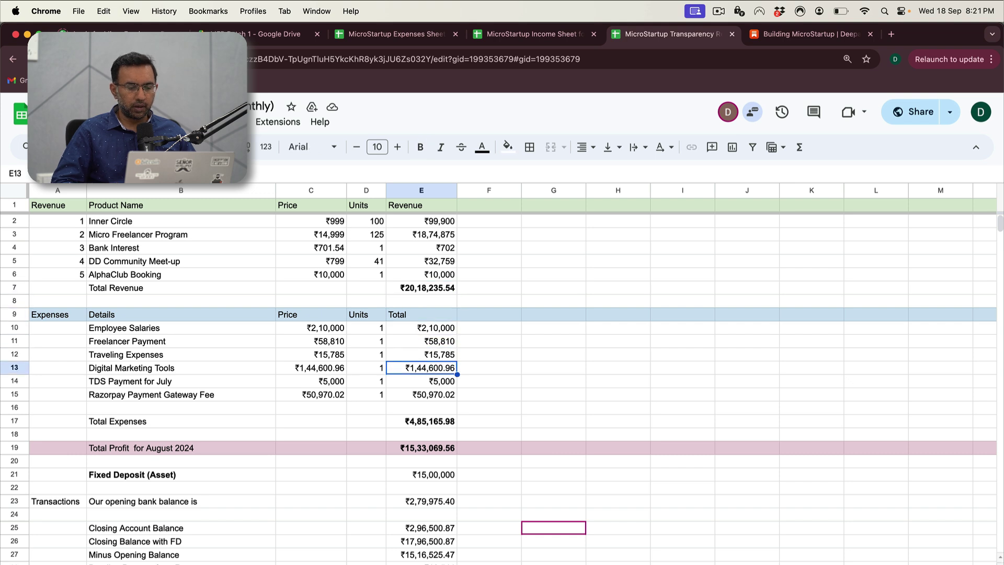
{"action": "key", "text": "Left"}
{"action": "key", "text": "Left"}
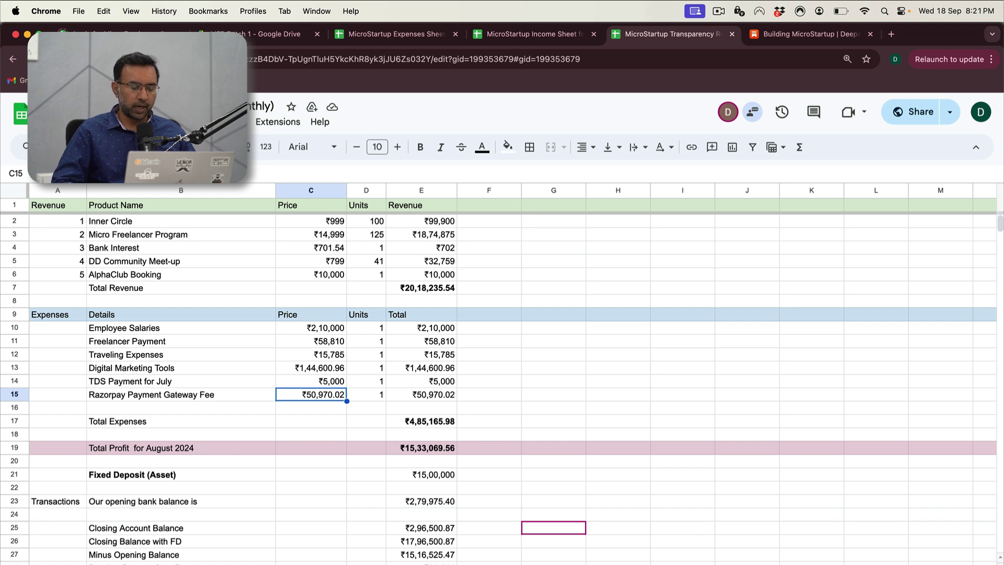
{"action": "key", "text": "Right"}
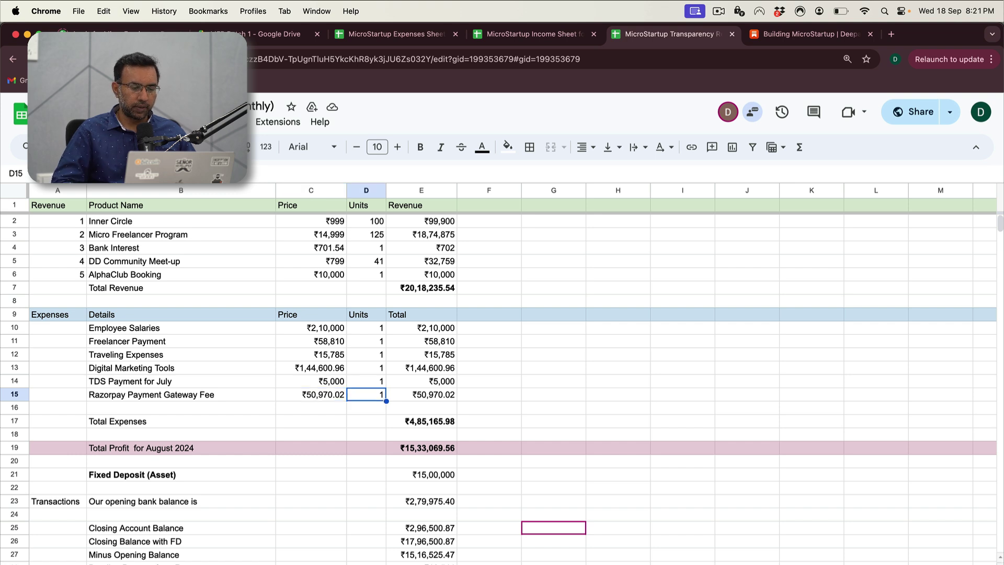
{"action": "key", "text": "Right"}
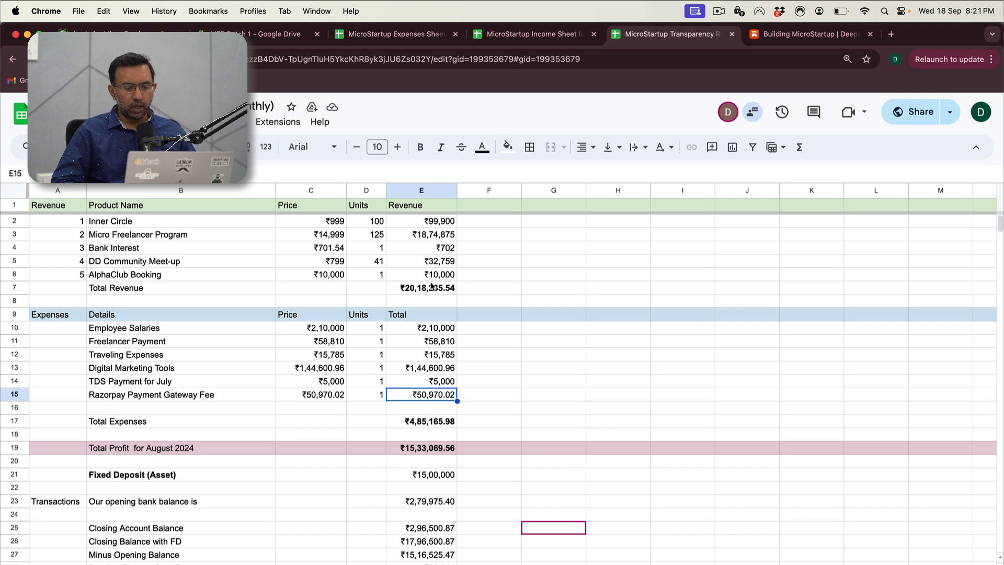
{"action": "left_click", "coordinate": [430, 283]}
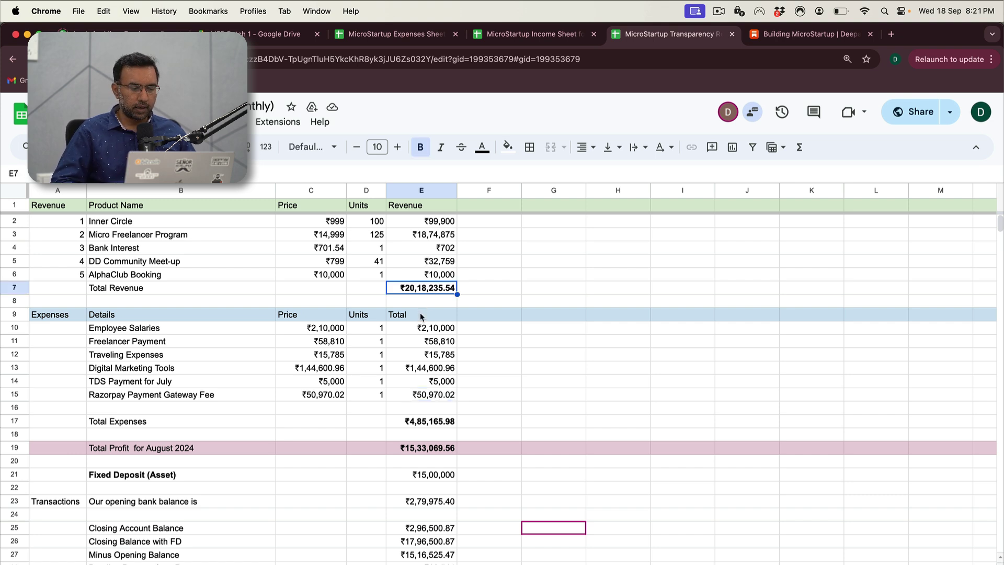
{"action": "left_click", "coordinate": [418, 396]}
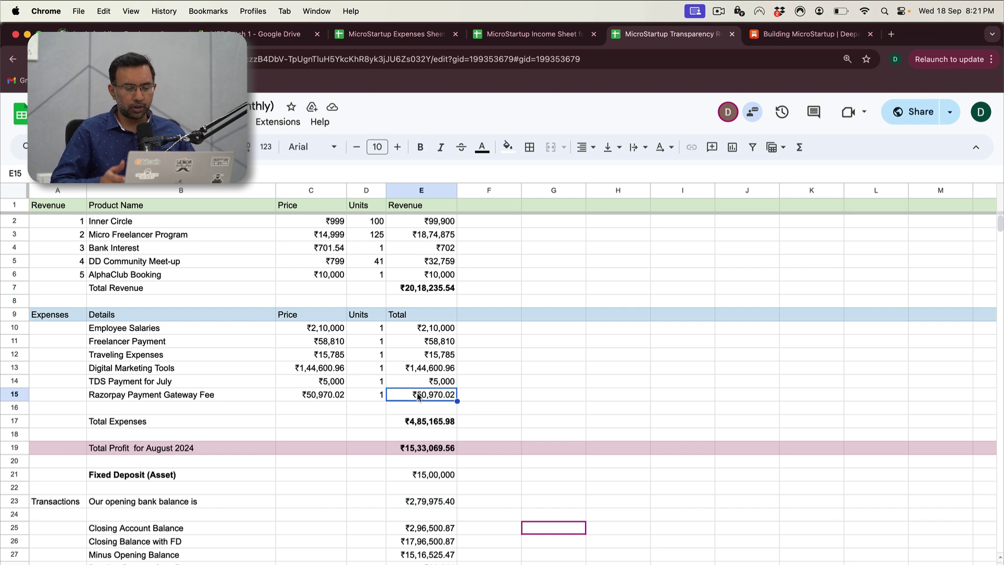
- Examine the Total Expenses figure and the Total Profit for August 2024
{"action": "scroll", "coordinate": [418, 396], "scroll_direction": "down", "scroll_amount": 2}
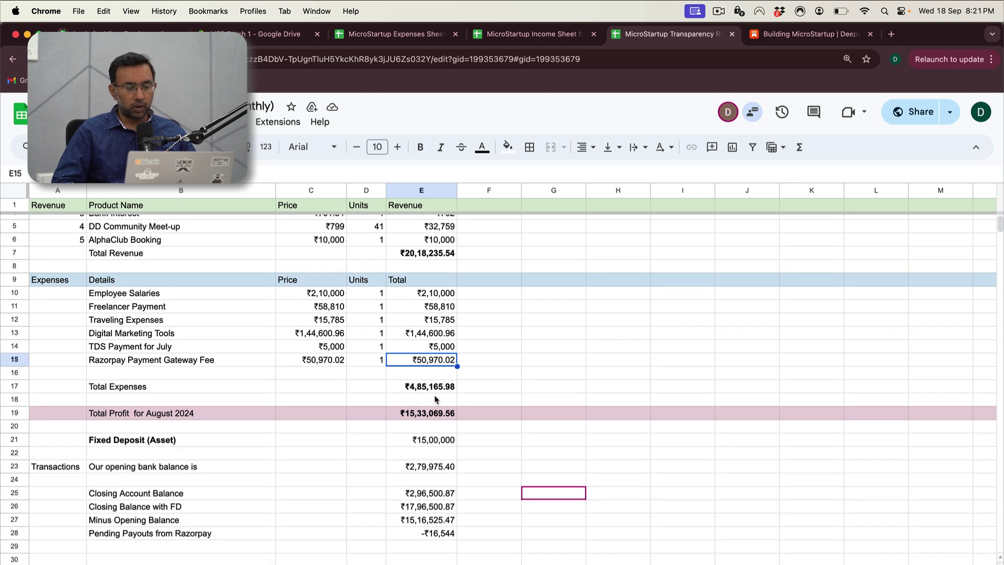
{"action": "left_click", "coordinate": [445, 391]}
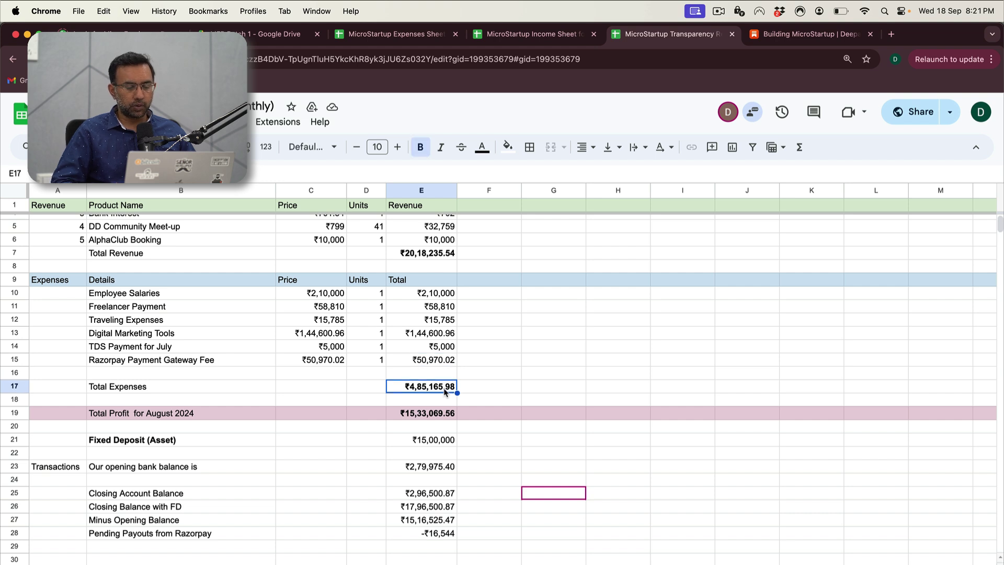
{"action": "key", "text": "Down"}
{"action": "key", "text": "Down"}
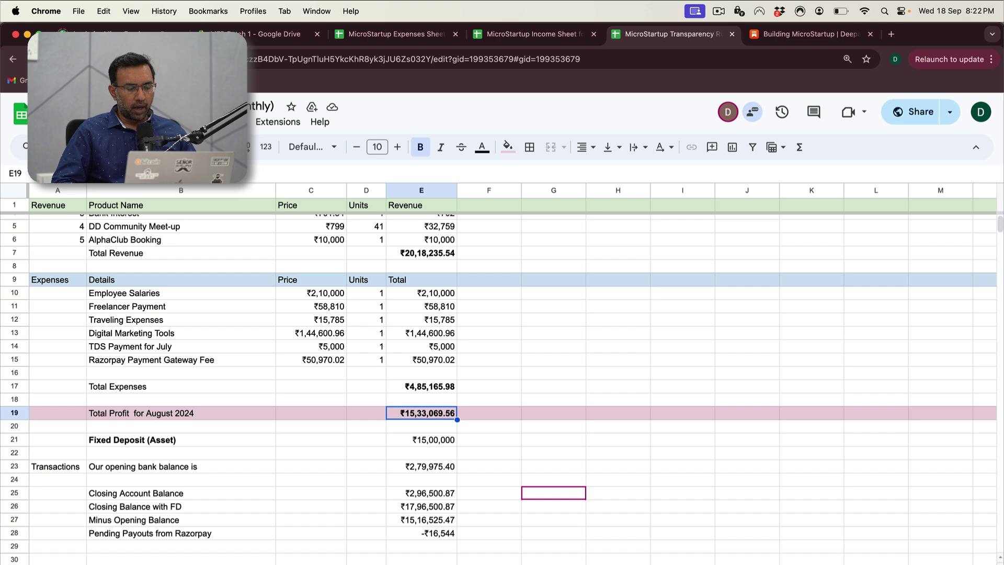
- Examine the Fixed Deposit (Asset) label and amount, and check the opening bank balance in the Transactions section
{"action": "key", "text": "Down"}
{"action": "key", "text": "Down"}
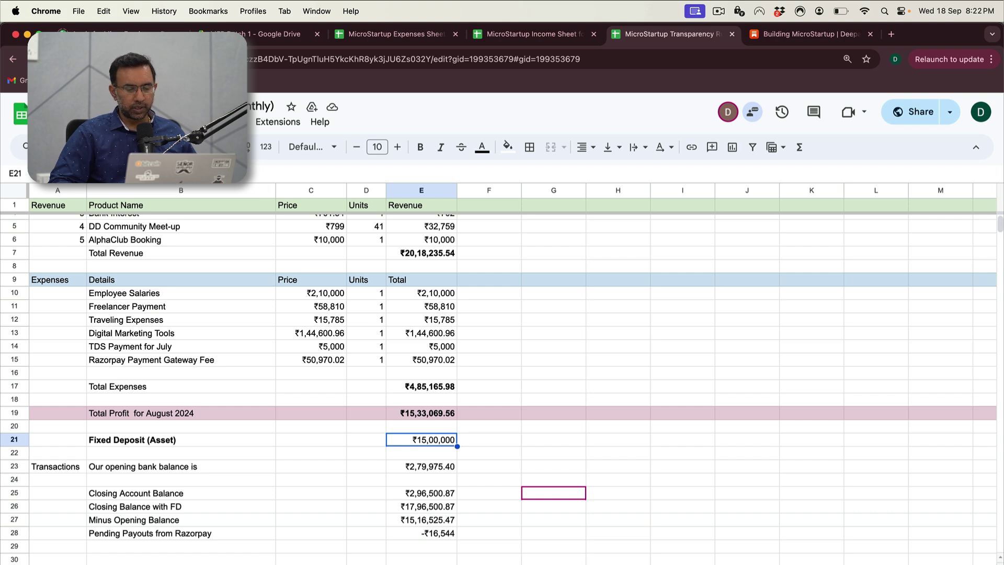
{"action": "key", "text": "Left"}
{"action": "key", "text": "Left"}
{"action": "key", "text": "Left"}
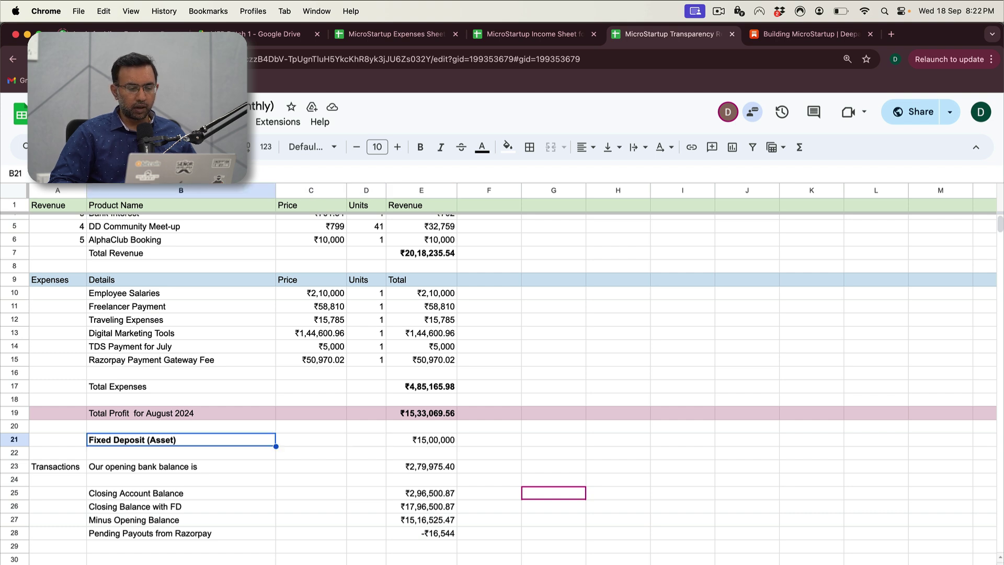
{"action": "key", "text": "Right"}
{"action": "key", "text": "Right"}
{"action": "key", "text": "Right"}
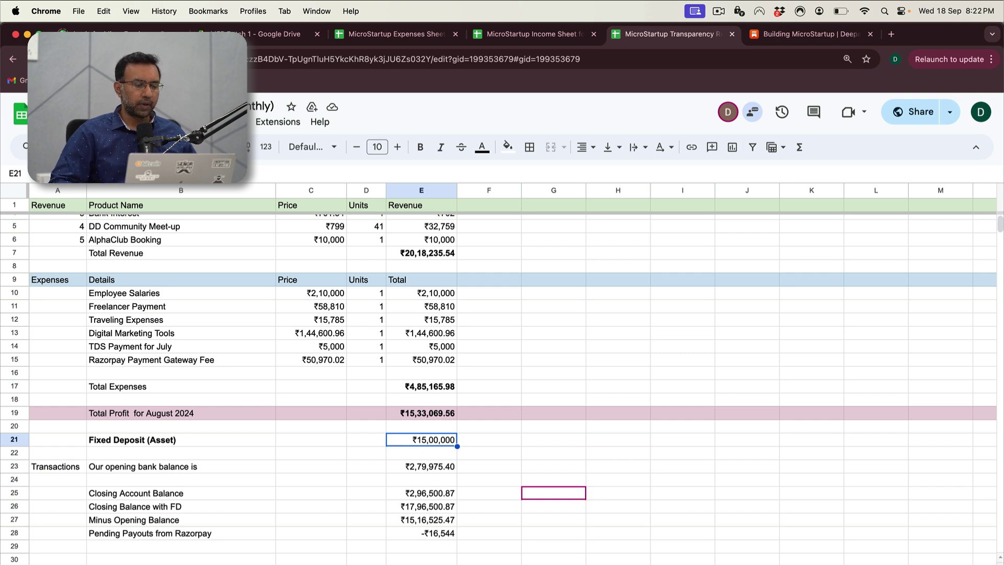
{"action": "left_click", "coordinate": [421, 466]}
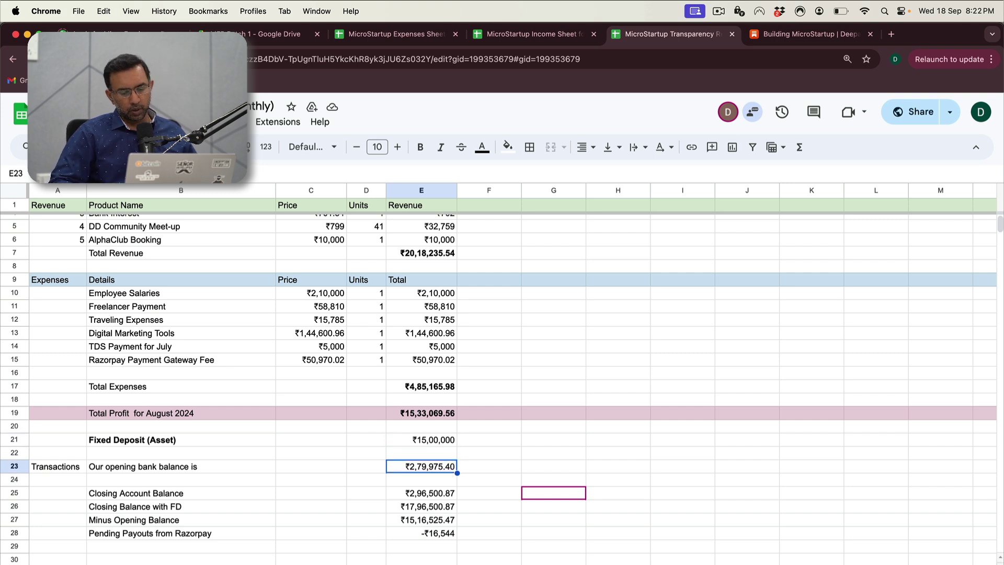
- Examine the Closing Account Balance, the Closing Balance with FD, and the Minus Opening Balance row with its formula
{"action": "left_click", "coordinate": [420, 479]}
{"action": "left_click", "coordinate": [421, 492]}
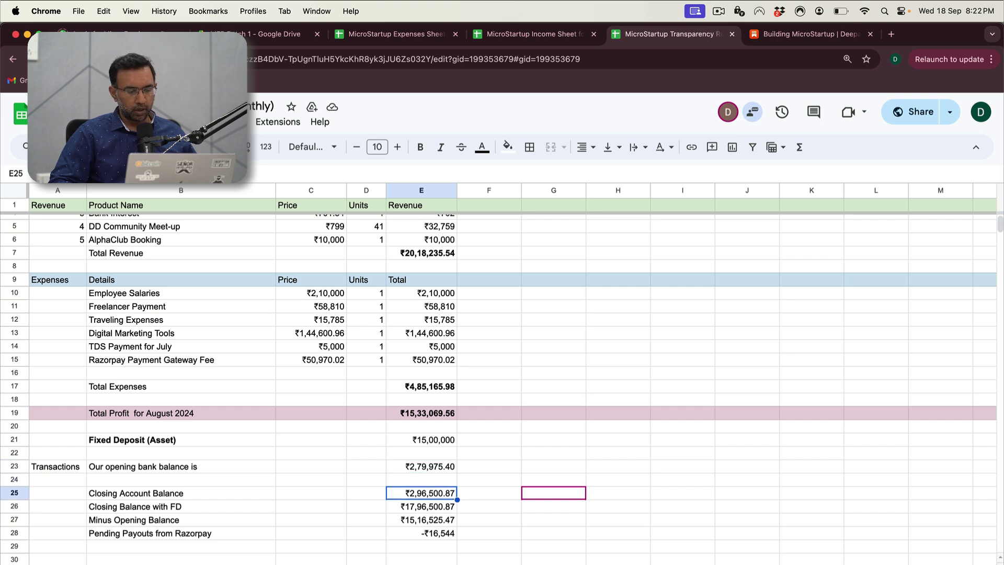
{"action": "left_click", "coordinate": [421, 505]}
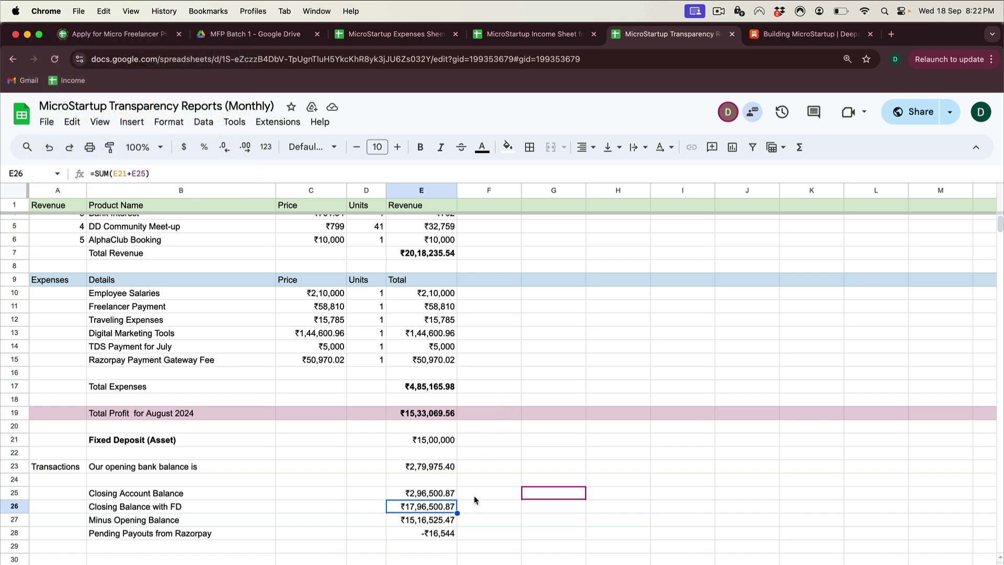
{"action": "left_click", "coordinate": [219, 521]}
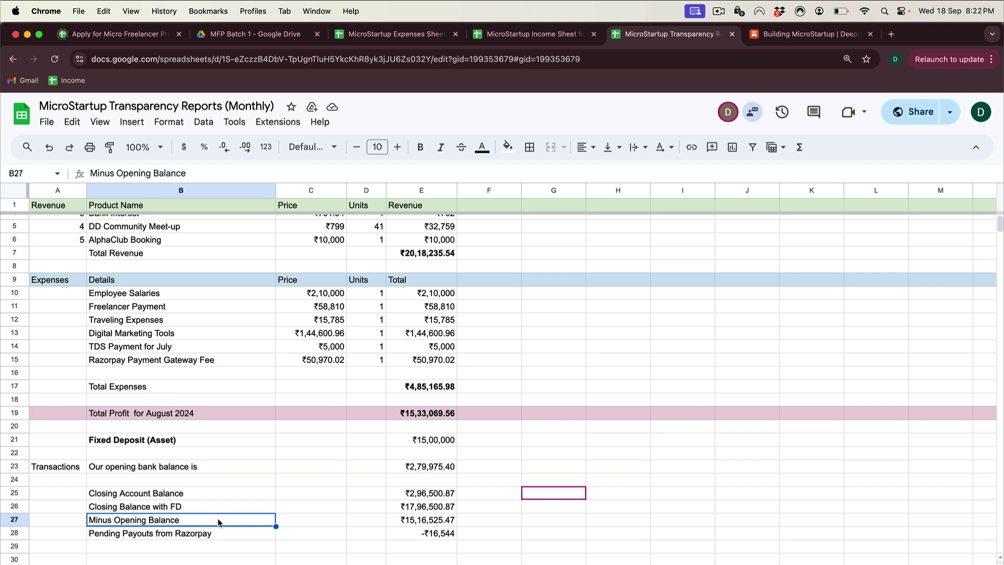
{"action": "key", "text": "Right"}
{"action": "key", "text": "Right"}
{"action": "key", "text": "Right"}
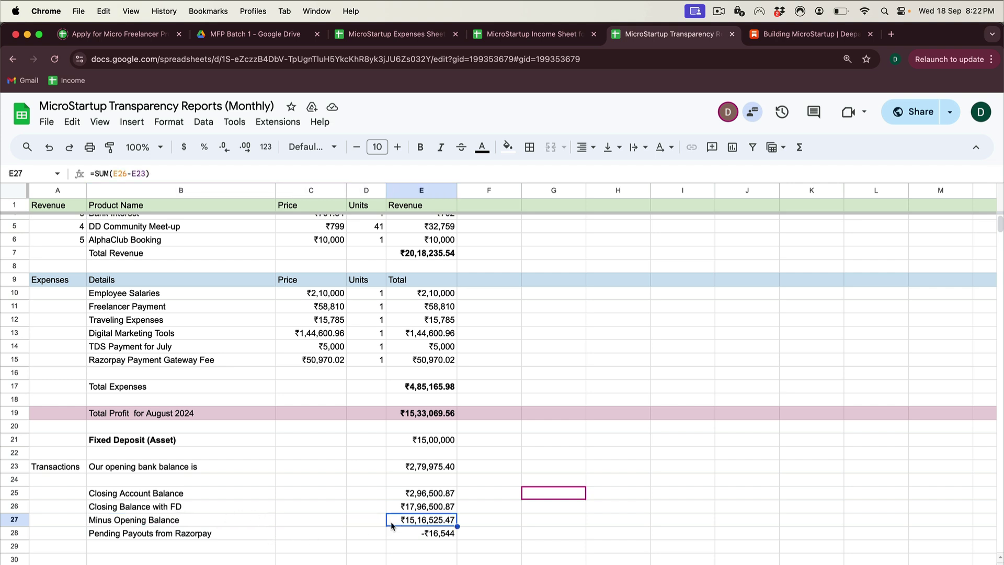
- Compare the opening bank balance and the Minus Opening Balance amount with the Total Profit for August 2024
{"action": "left_click", "coordinate": [428, 470]}
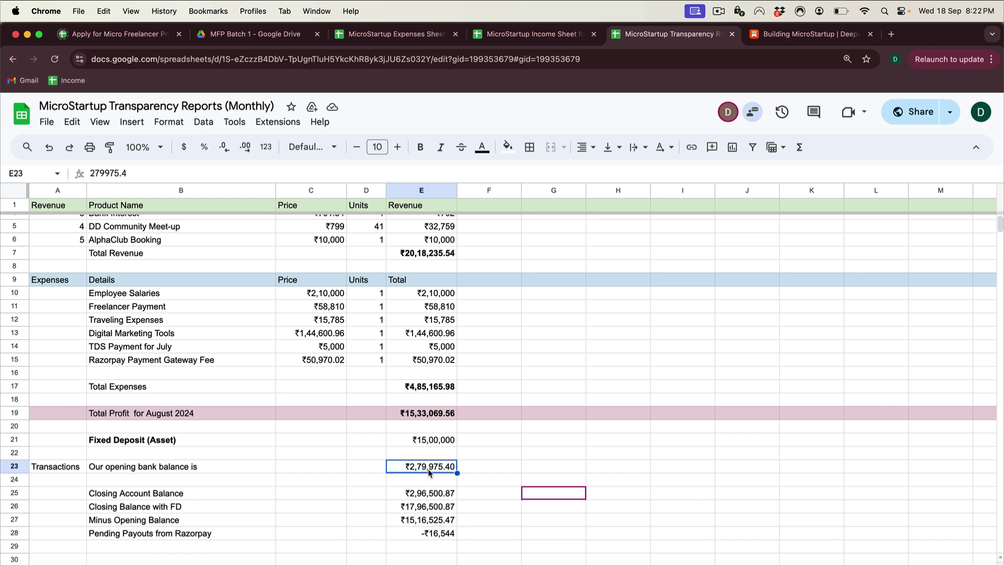
{"action": "left_click", "coordinate": [451, 520]}
{"action": "left_click", "coordinate": [432, 416]}
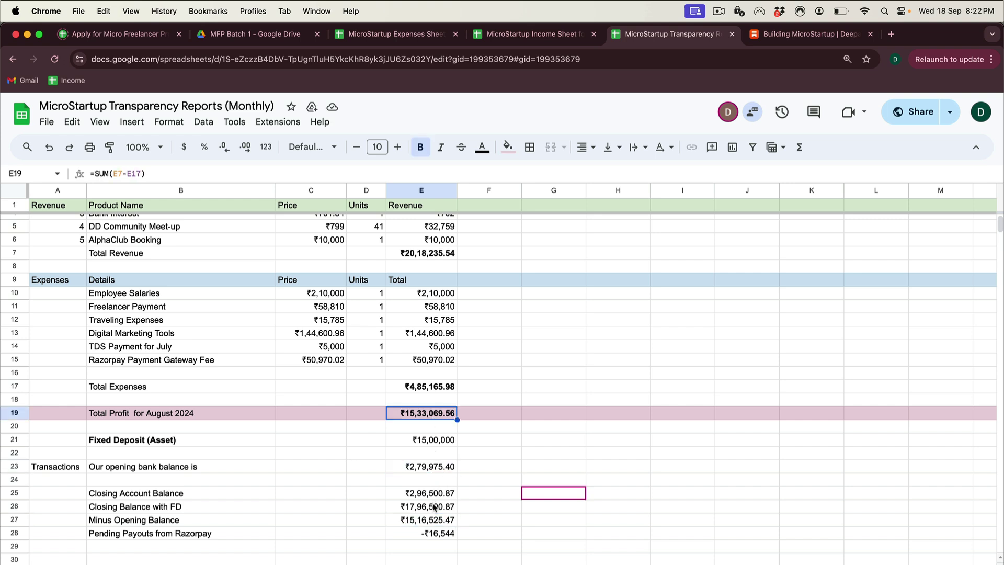
{"action": "left_click", "coordinate": [434, 520]}
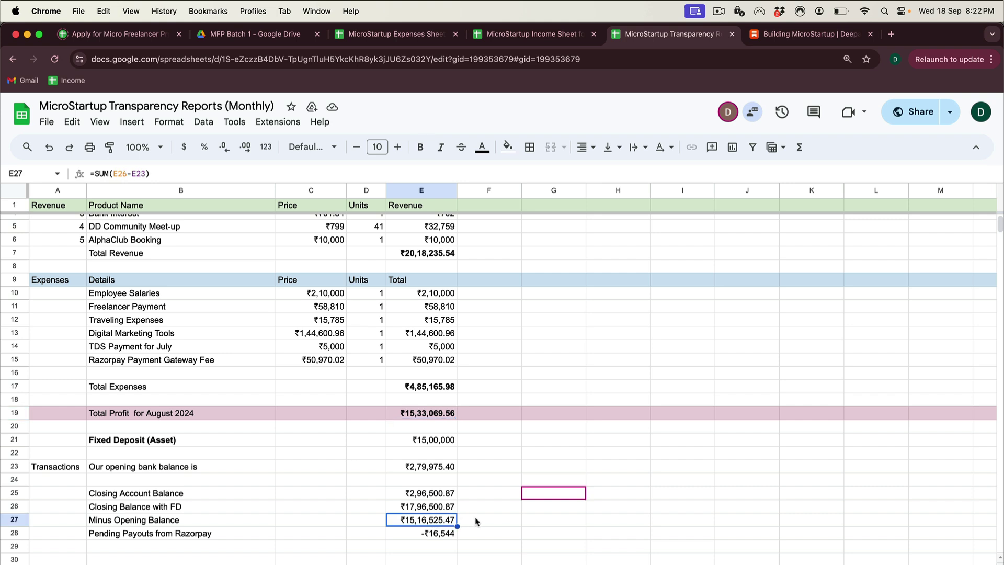
- Recheck the closing balance amounts in order, ending on the Pending Payouts from Razorpay figure
{"action": "left_click", "coordinate": [446, 493]}
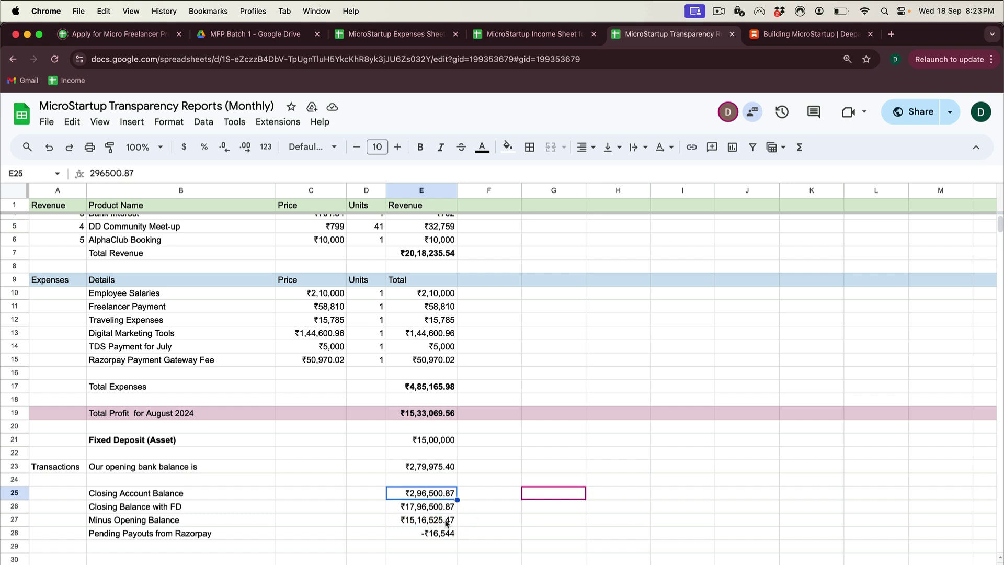
{"action": "left_click", "coordinate": [447, 510]}
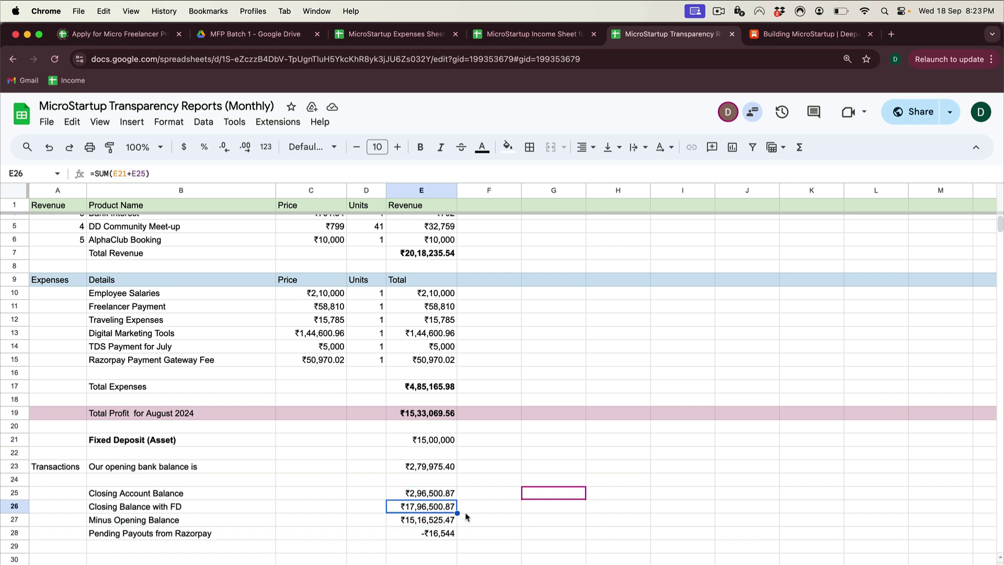
{"action": "left_click", "coordinate": [447, 522]}
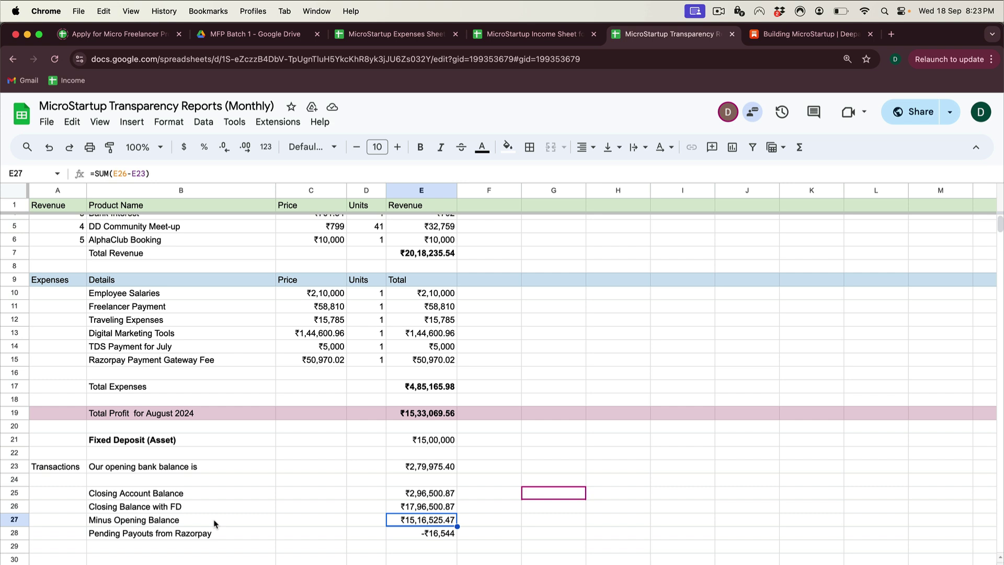
{"action": "key", "text": "Down"}
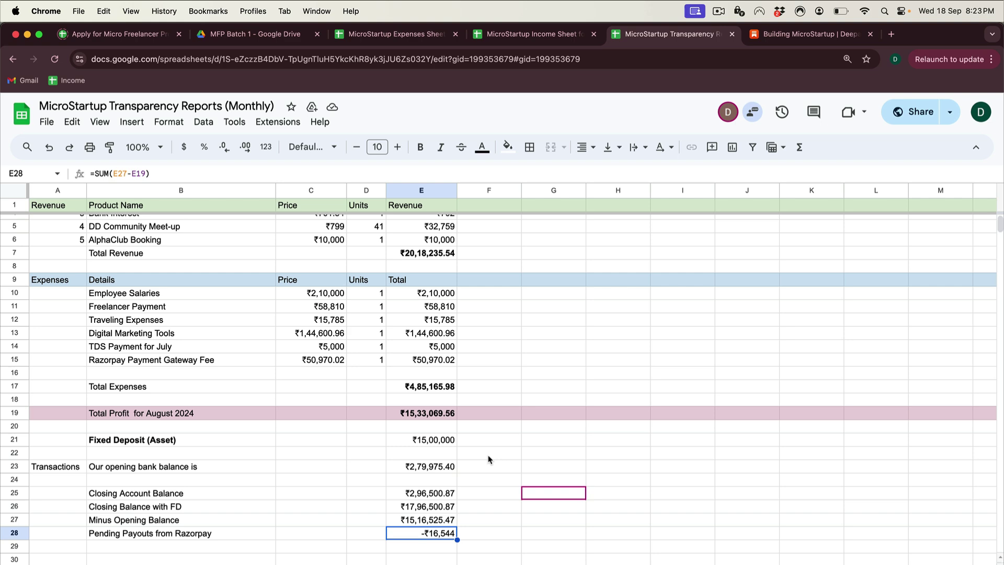
- Calculate a yearly revenue projection in F7 with a SUM formula that multiplies the Total Revenue in E7
{"action": "scroll", "coordinate": [489, 458], "scroll_direction": "up", "scroll_amount": 5}
{"action": "scroll", "coordinate": [489, 458], "scroll_direction": "up", "scroll_amount": 2, "text": "ctrl"}
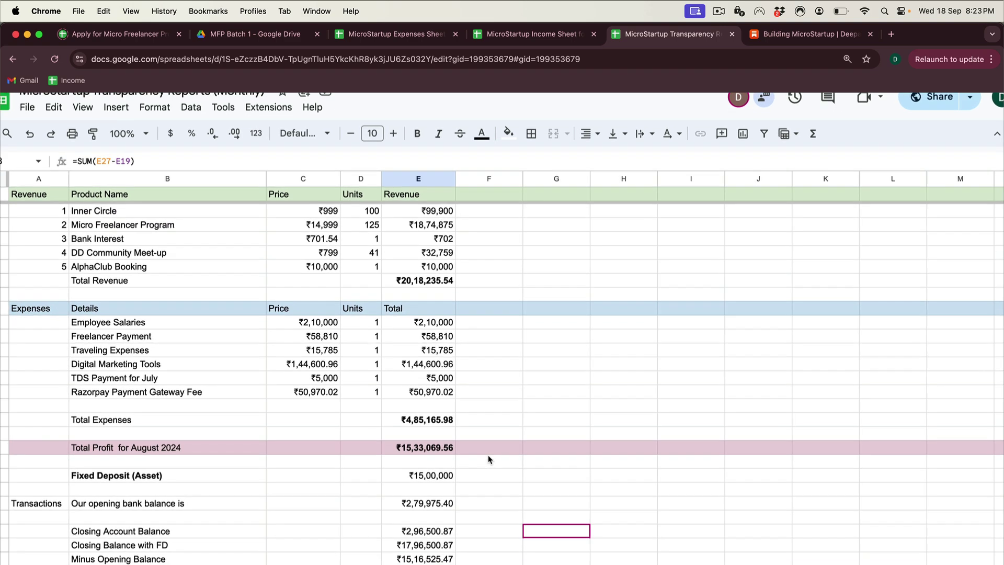
{"action": "scroll", "coordinate": [488, 459], "scroll_direction": "down", "scroll_amount": 2, "text": "ctrl"}
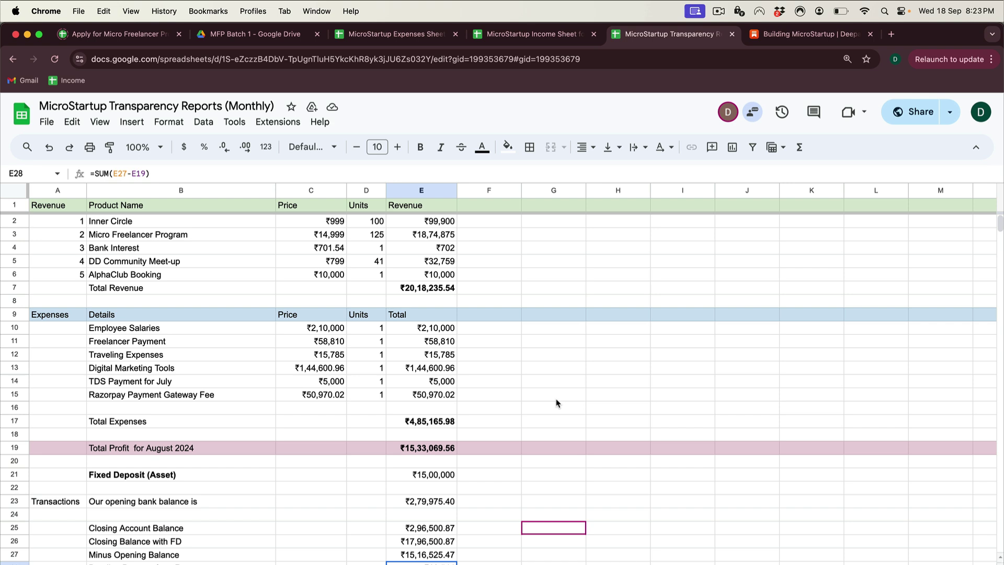
{"action": "left_click", "coordinate": [504, 289]}
{"action": "left_click", "coordinate": [799, 147]}
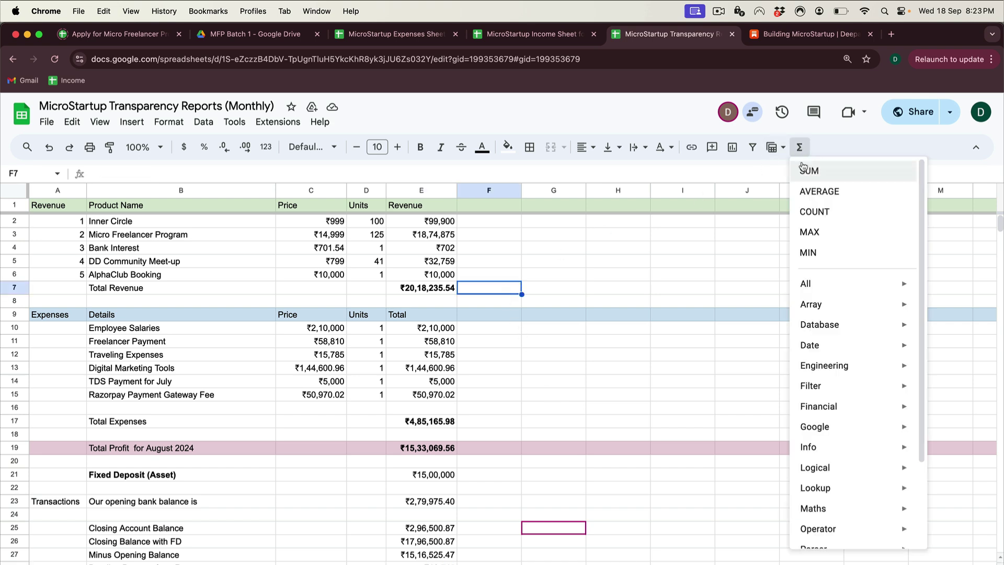
{"action": "left_click", "coordinate": [807, 168]}
{"action": "left_click", "coordinate": [430, 288]}
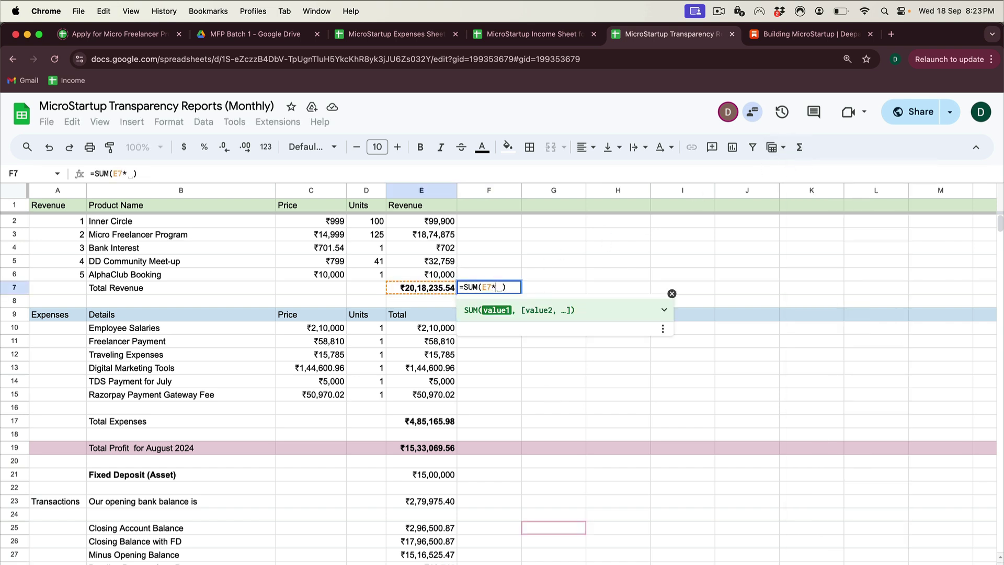
{"action": "key", "text": "Return"}
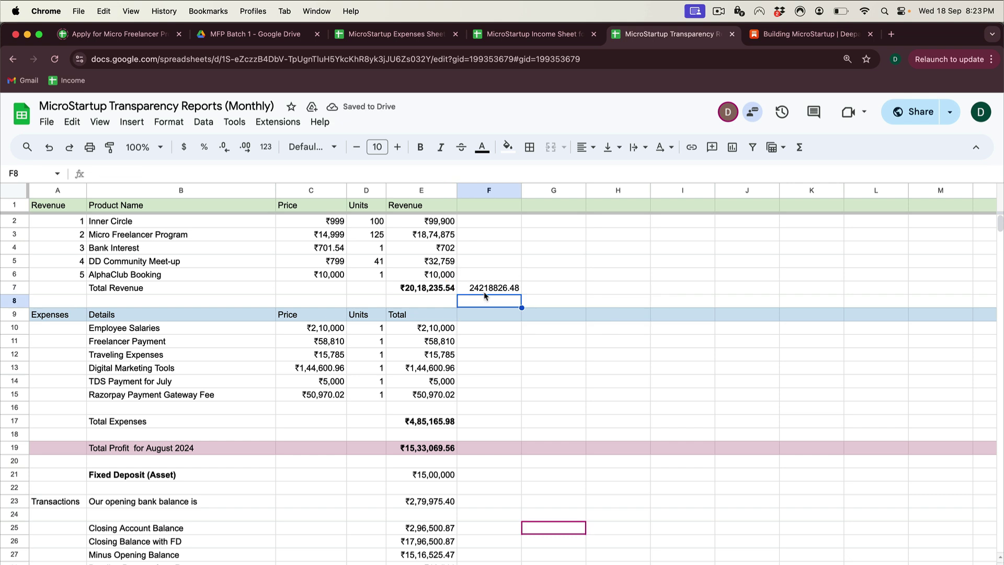
- Clear the yearly projection from F7, keeping it deleted after briefly undoing and redoing the deletion
{"action": "left_click", "coordinate": [484, 293]}
{"action": "key", "text": "BackSpace"}
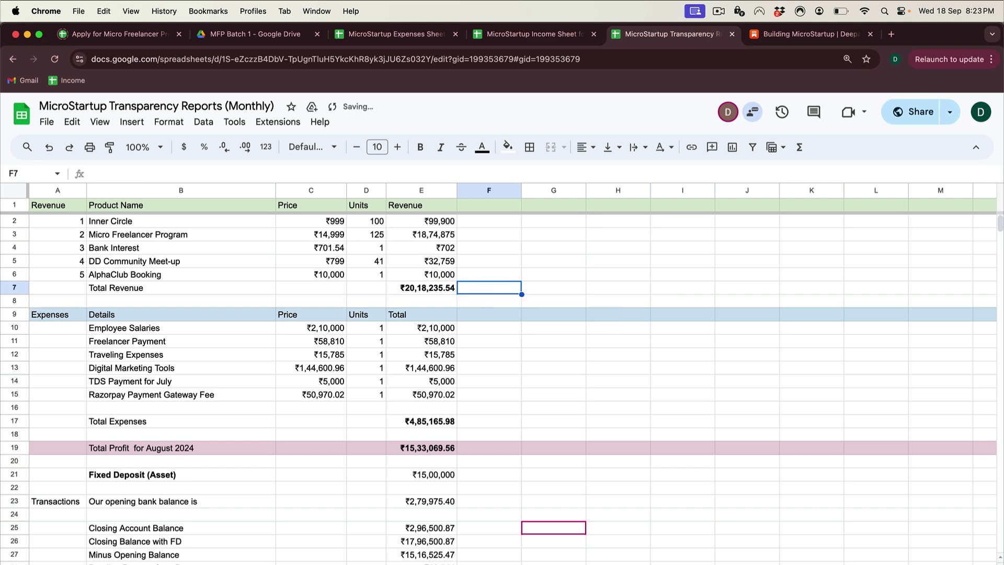
{"action": "key", "text": "super+z"}
{"action": "key", "text": "super+shift+z"}
{"action": "scroll", "coordinate": [483, 309], "scroll_direction": "down", "scroll_amount": 1}
{"action": "scroll", "coordinate": [483, 309], "scroll_direction": "up", "scroll_amount": 1}
{"action": "left_click", "coordinate": [560, 289]}
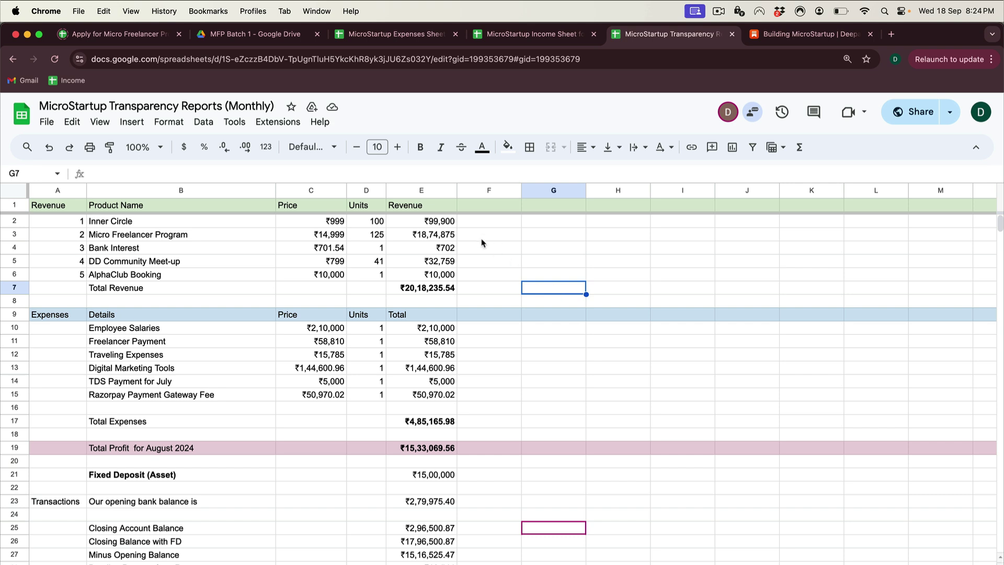
- Format all amounts in column E to show no decimal places
{"action": "left_click", "coordinate": [427, 190]}
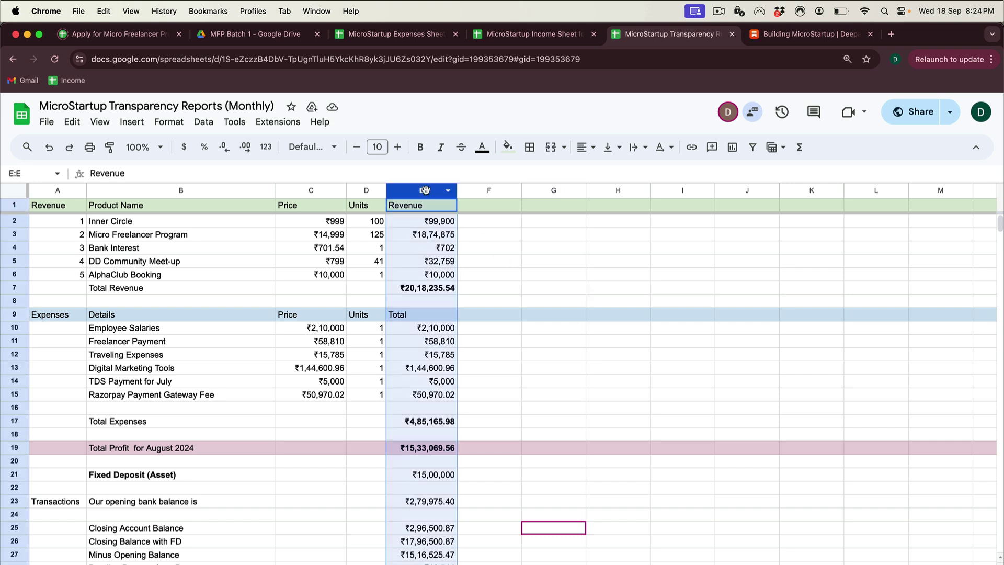
{"action": "left_click", "coordinate": [245, 149]}
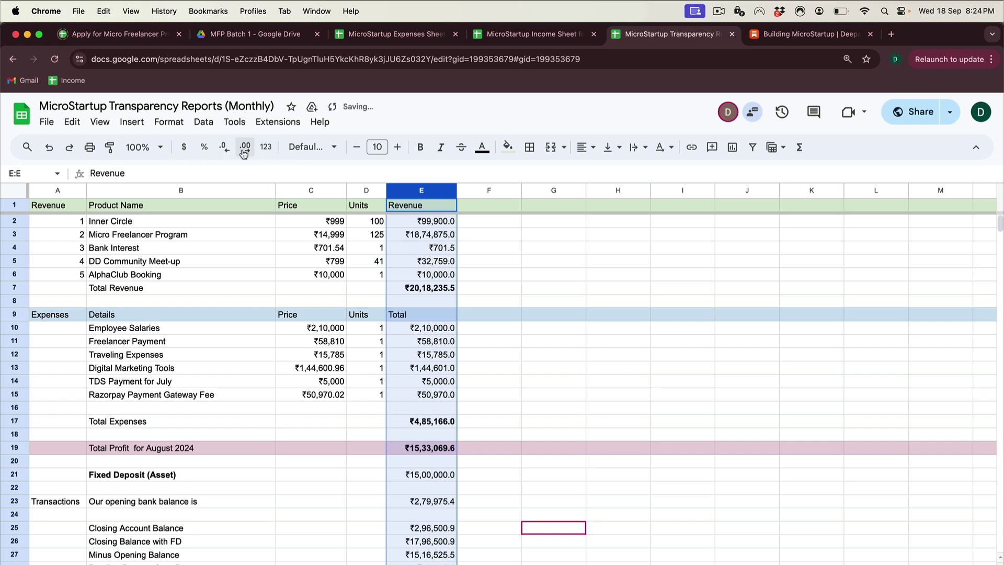
{"action": "left_click", "coordinate": [244, 148]}
{"action": "left_click", "coordinate": [225, 148]}
{"action": "left_click", "coordinate": [224, 148]}
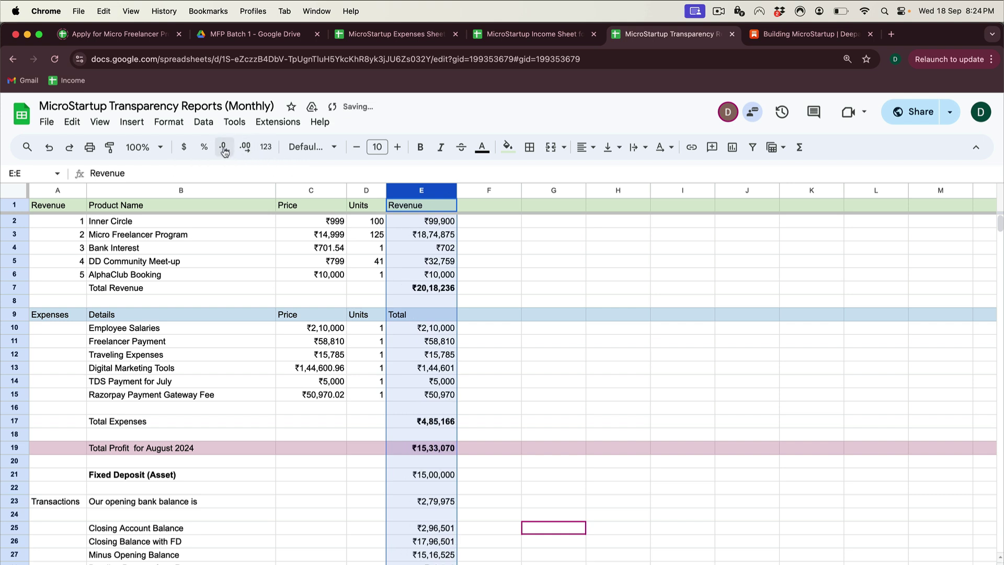
{"action": "left_click", "coordinate": [512, 359]}
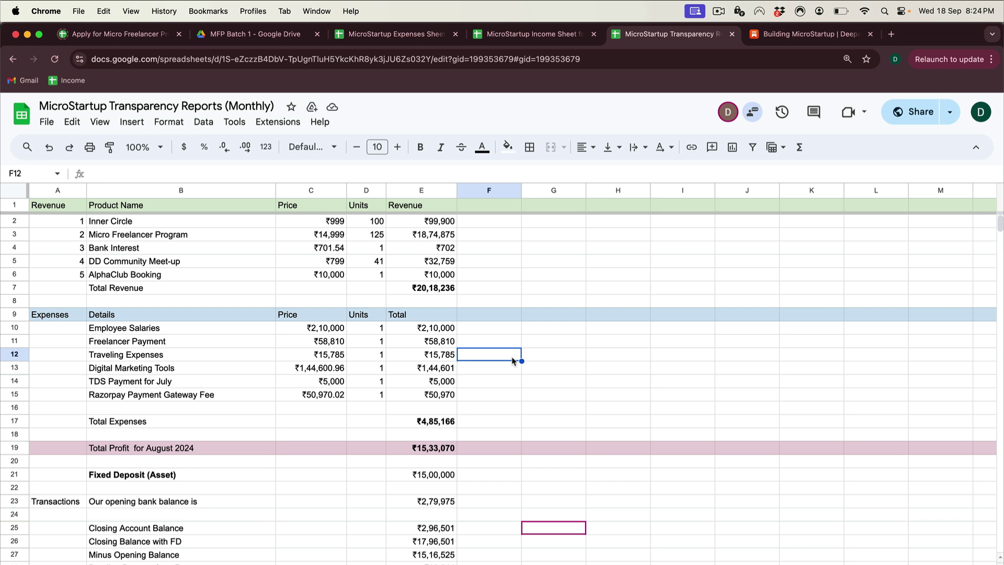
- Examine the Inner Circle product's price and revenue, and compare its revenue with that of the Micro Freelancer Program
{"action": "left_click", "coordinate": [264, 226]}
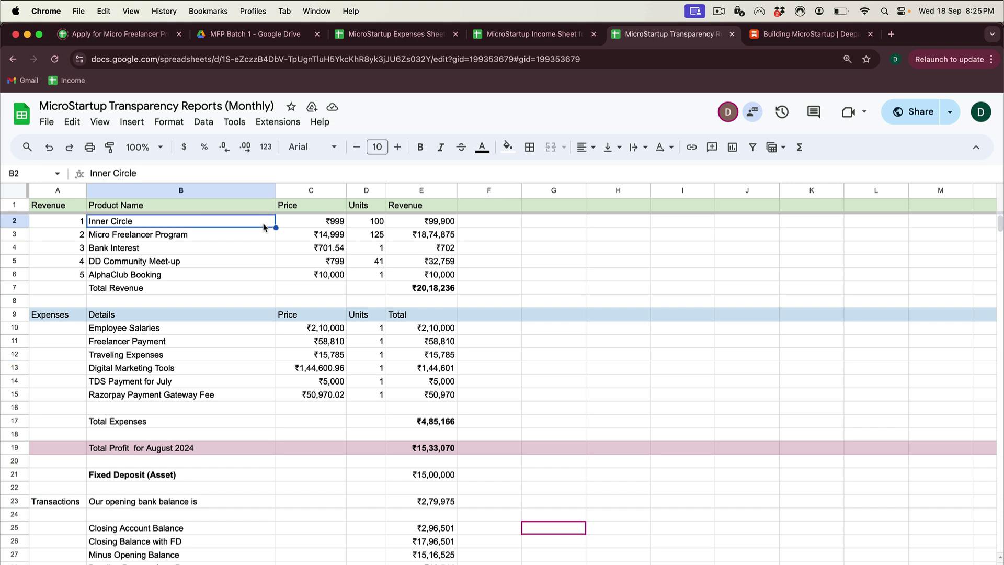
{"action": "left_click", "coordinate": [312, 231]}
{"action": "left_click", "coordinate": [321, 224]}
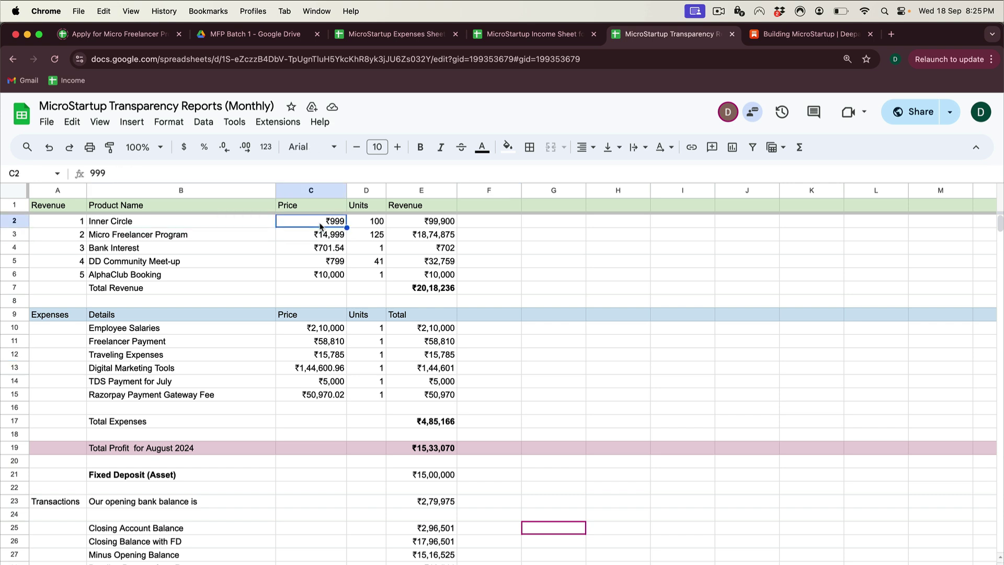
{"action": "left_click", "coordinate": [481, 226]}
{"action": "left_click", "coordinate": [436, 226]}
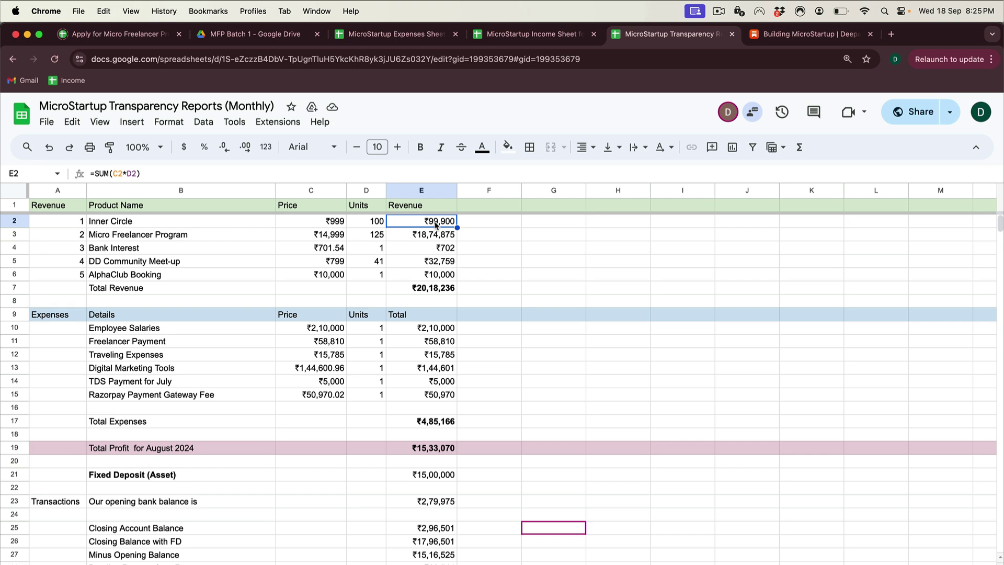
{"action": "left_click", "coordinate": [434, 239]}
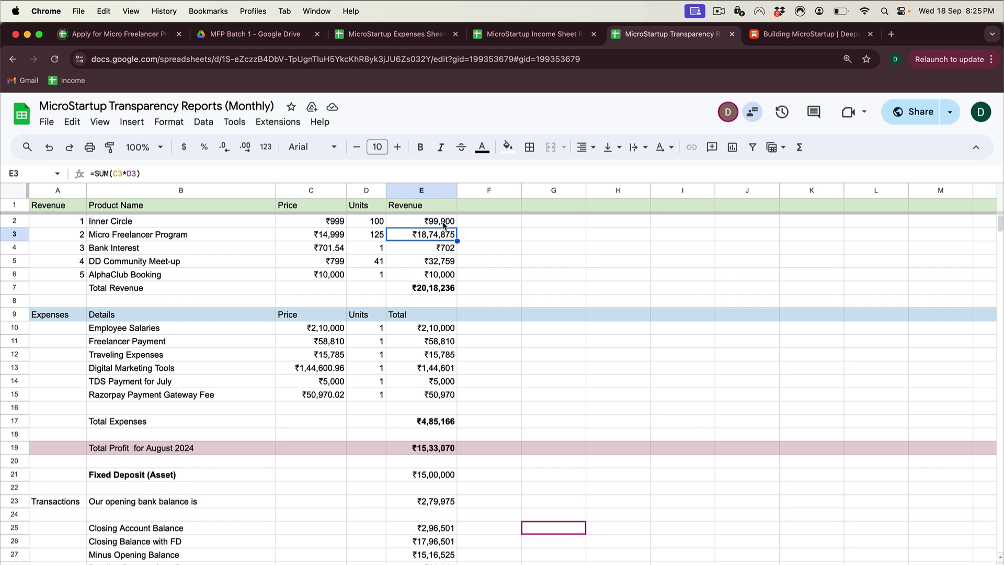
{"action": "left_click", "coordinate": [445, 226]}
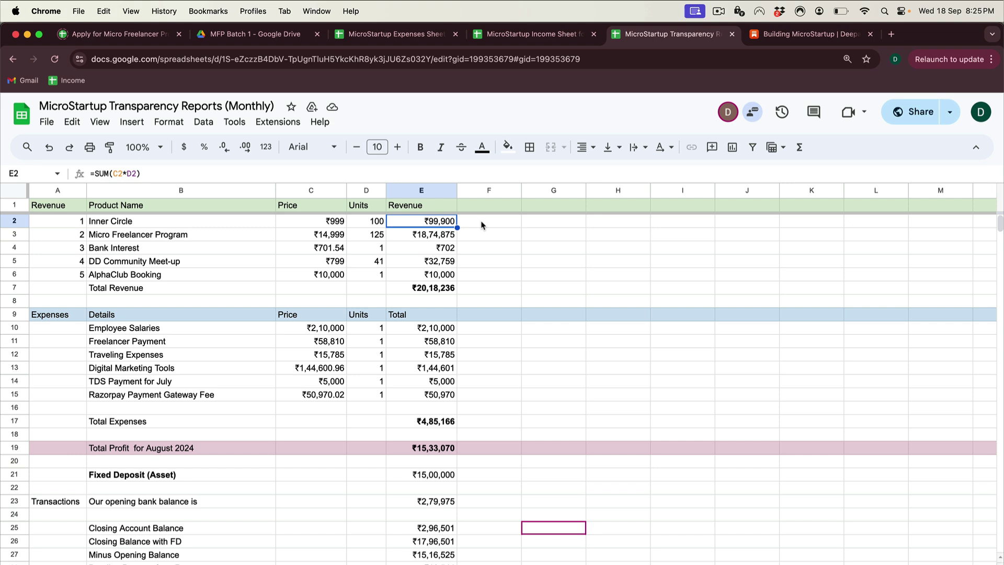
- Go down the product names from Inner Circle to AlphaClub Booking and examine AlphaClub Booking's price, units and revenue
{"action": "key", "text": "Left"}
{"action": "key", "text": "Left"}
{"action": "key", "text": "Left"}
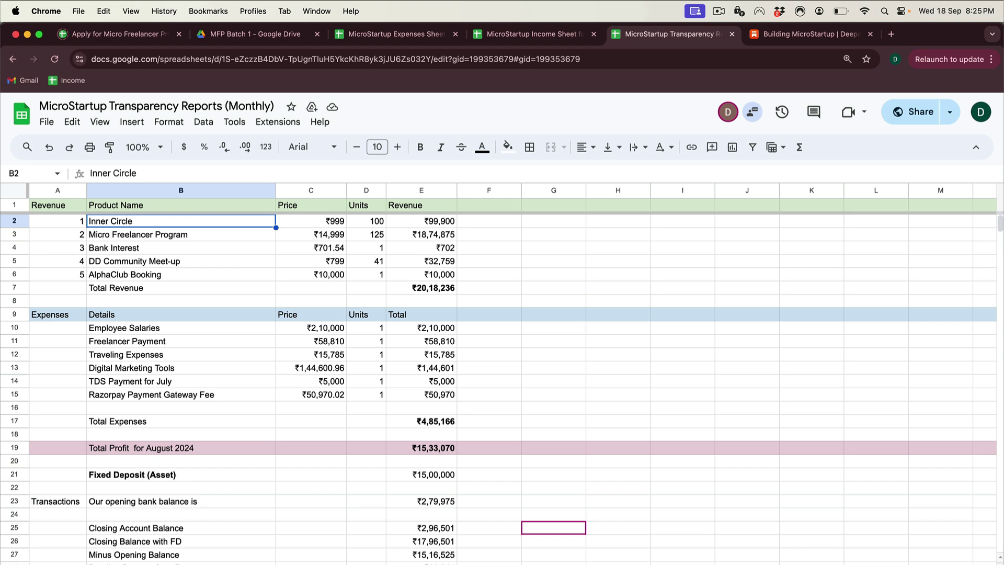
{"action": "key", "text": "Down"}
{"action": "key", "text": "Down"}
{"action": "key", "text": "Down"}
{"action": "key", "text": "Down"}
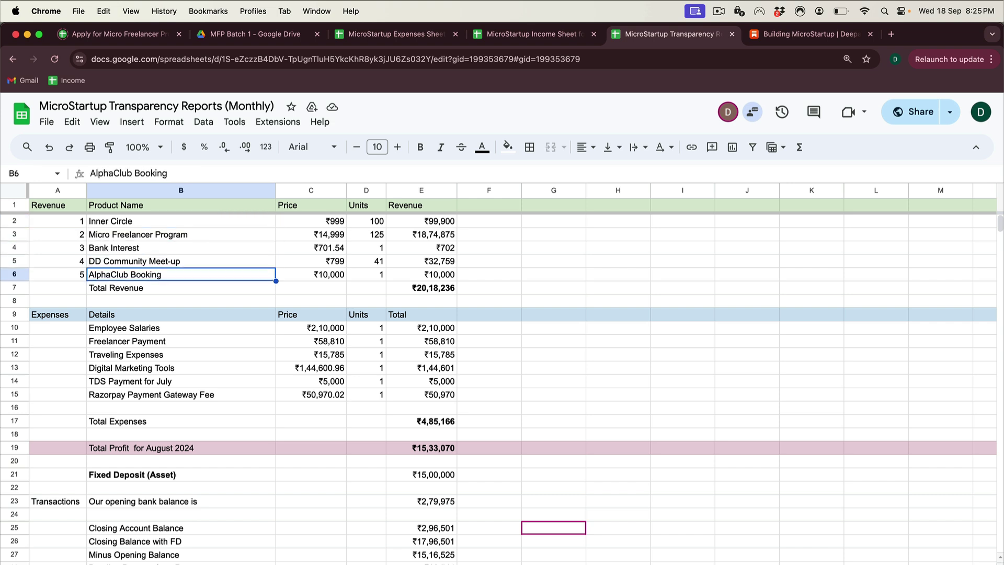
{"action": "key", "text": "Right"}
{"action": "key", "text": "Right"}
{"action": "key", "text": "Right"}
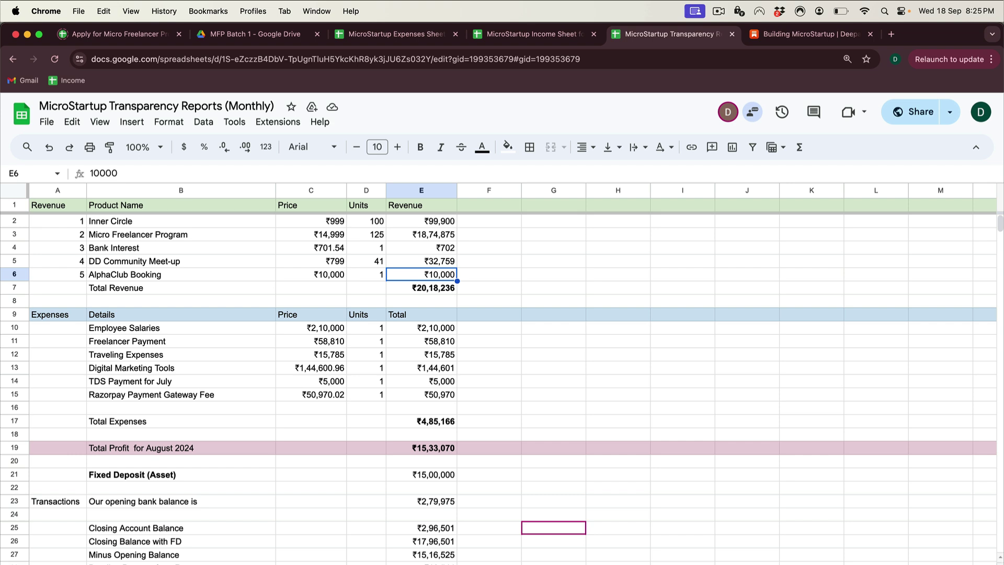
- Check the DD Community Meet-up entry and go back up the product names to Micro Freelancer Program
{"action": "left_click", "coordinate": [257, 265]}
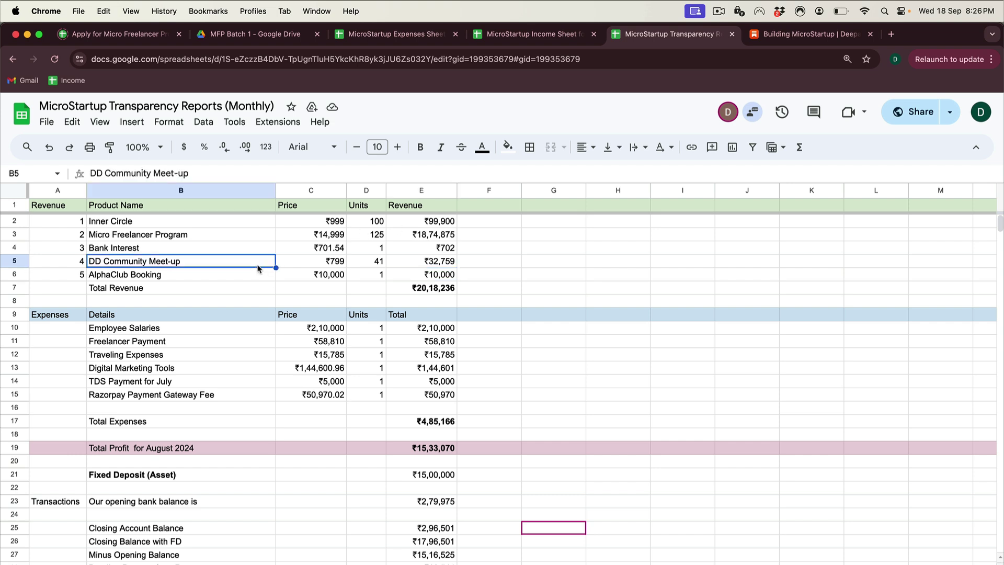
{"action": "key", "text": "Up"}
{"action": "key", "text": "Up"}
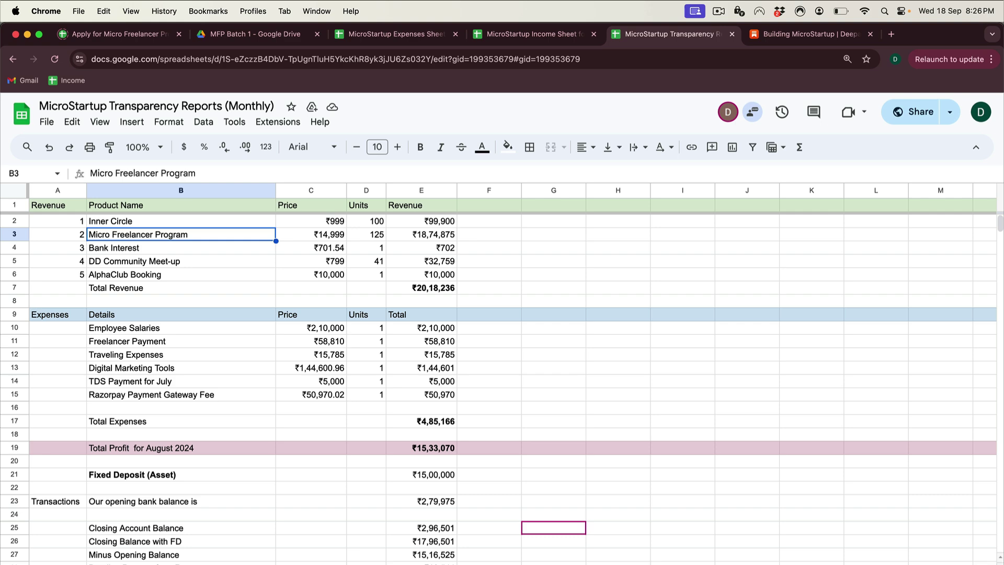
- Note the prices "MFP 15k" in cell G3 and "MC - 1L" in cell G4, and select the pair to point it out
{"action": "key", "text": "super+equal"}
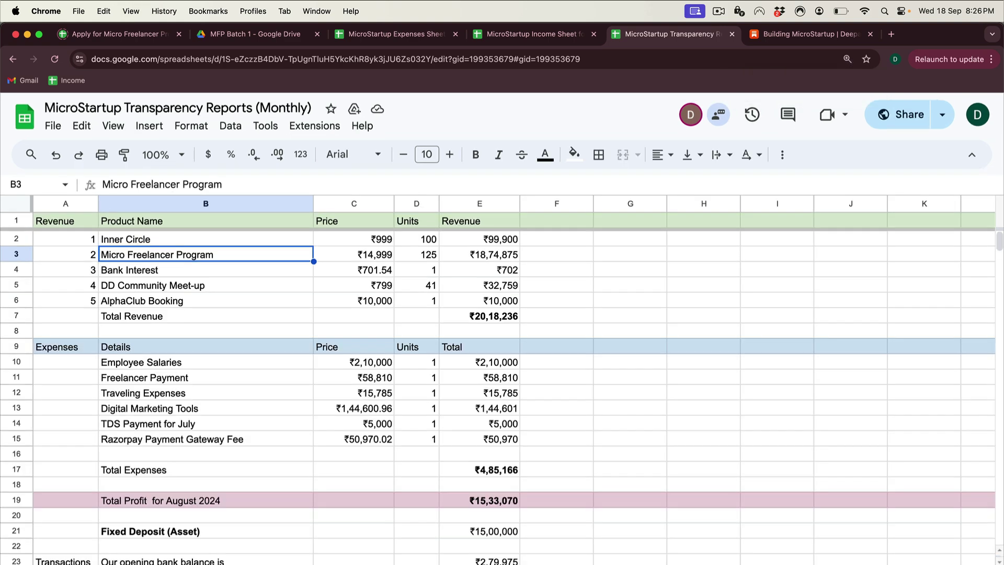
{"action": "left_click", "coordinate": [634, 261]}
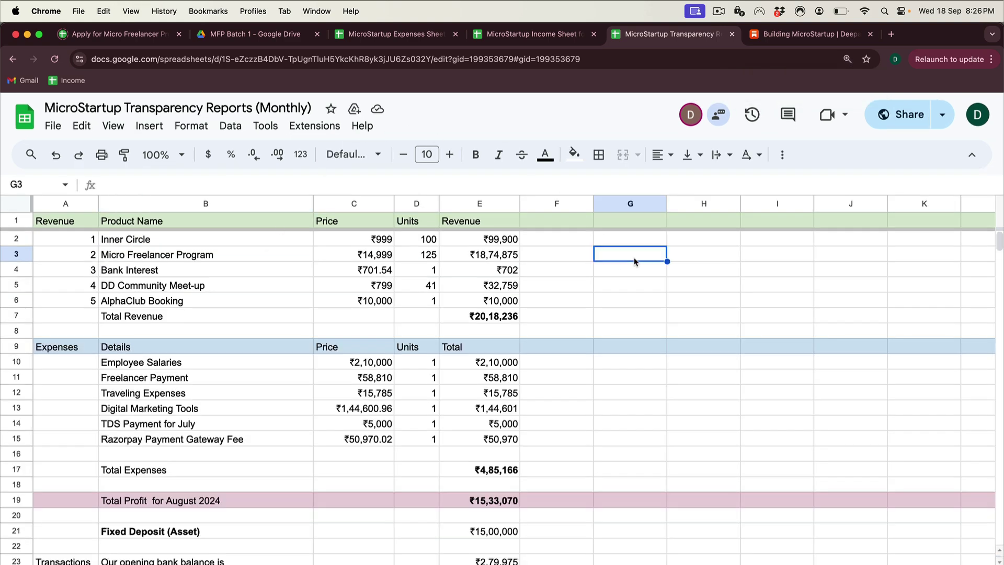
{"action": "type", "text": "MFP 15k"}
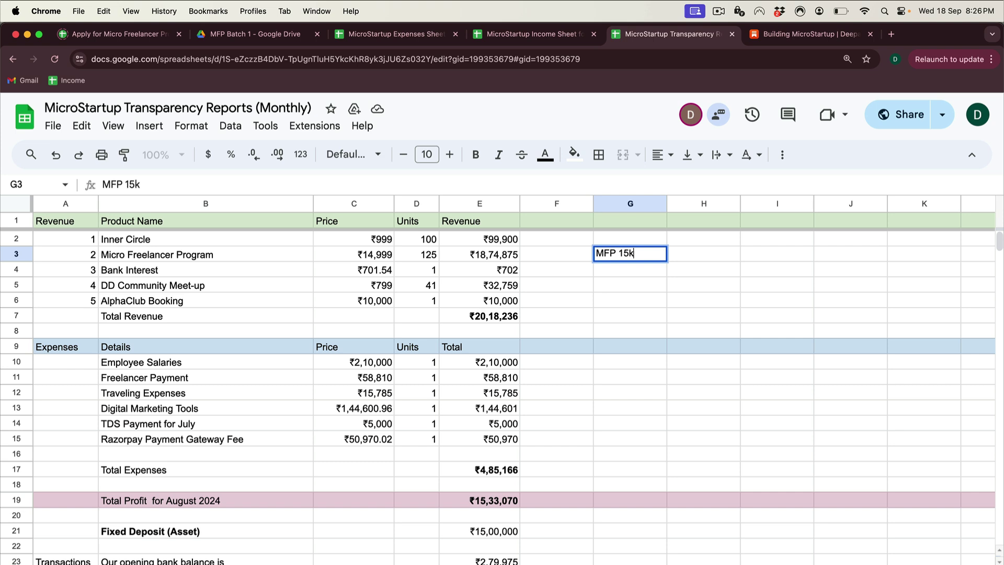
{"action": "key", "text": "Return"}
{"action": "type", "text": "M"}
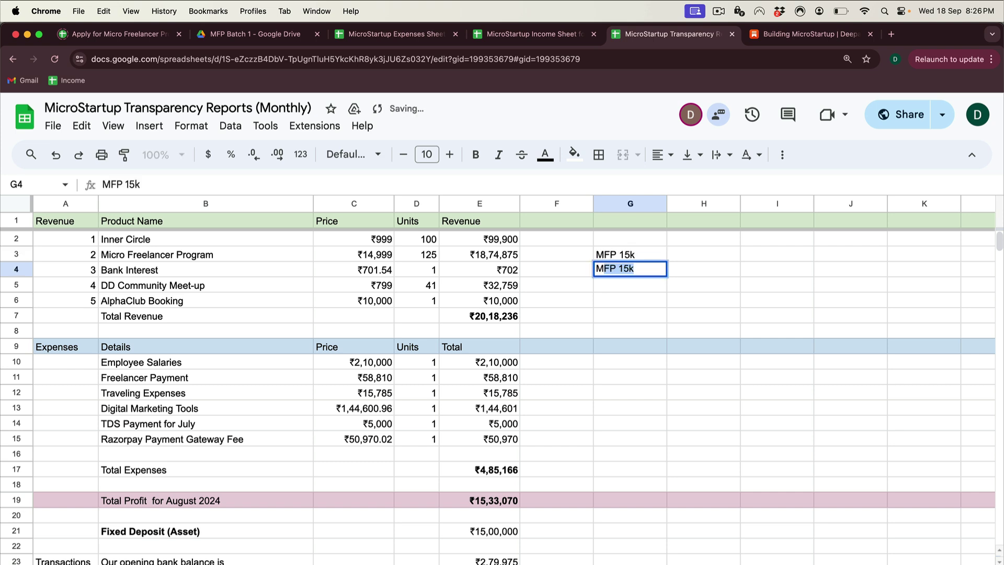
{"action": "type", "text": "C - 1L"}
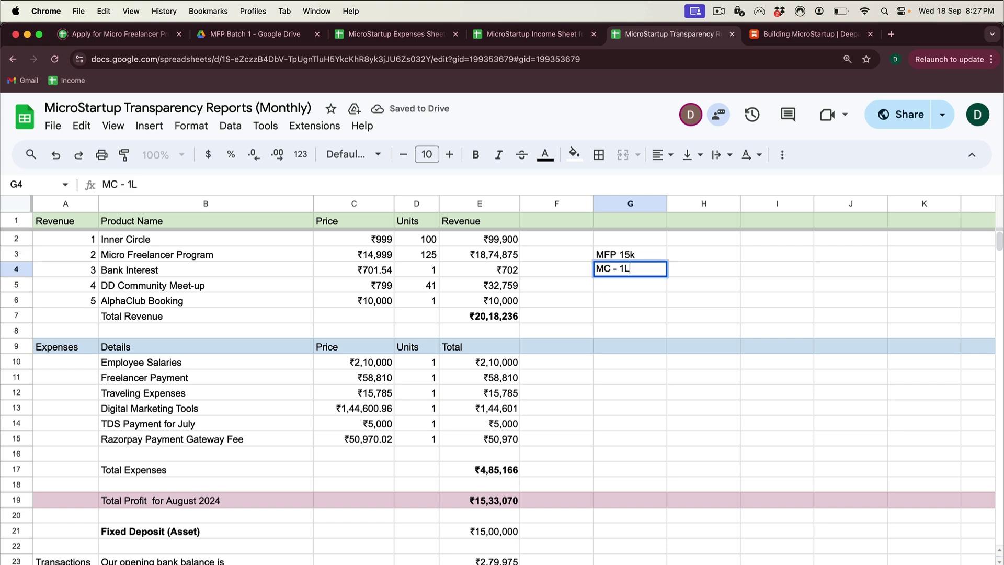
{"action": "key", "text": "Return"}
{"action": "key", "text": "Down"}
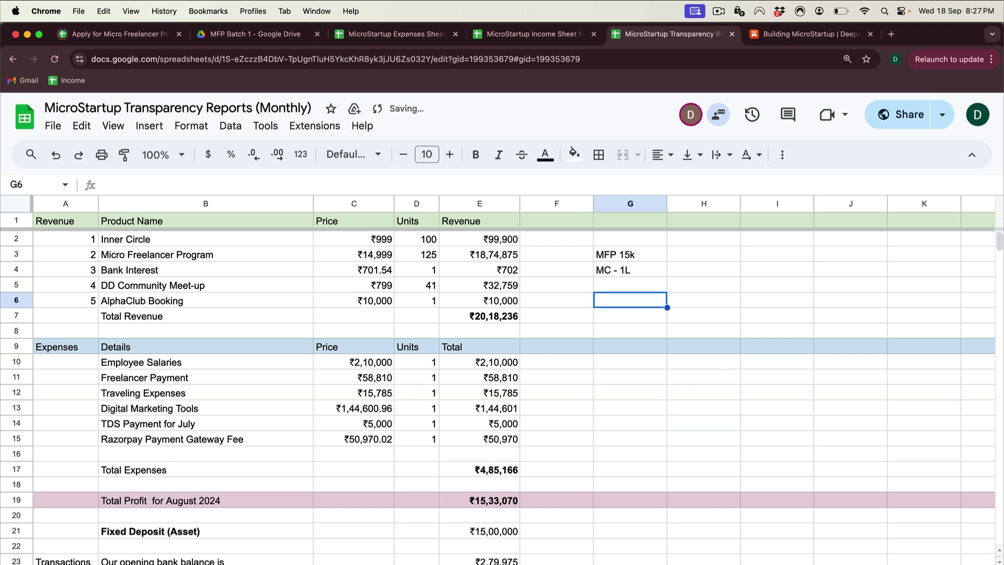
{"action": "left_click_drag", "start_coordinate": [640, 256], "coordinate": [639, 271]}
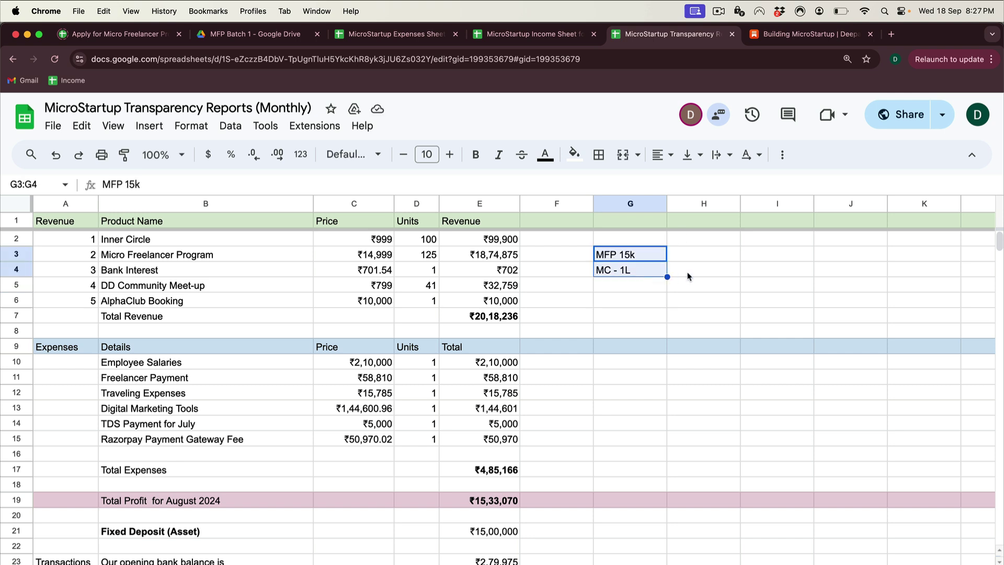
- Note the prices "IC - 1k" in cell I3 and "AlphaClub - 2.5L" in cell I4
{"action": "left_click", "coordinate": [751, 258]}
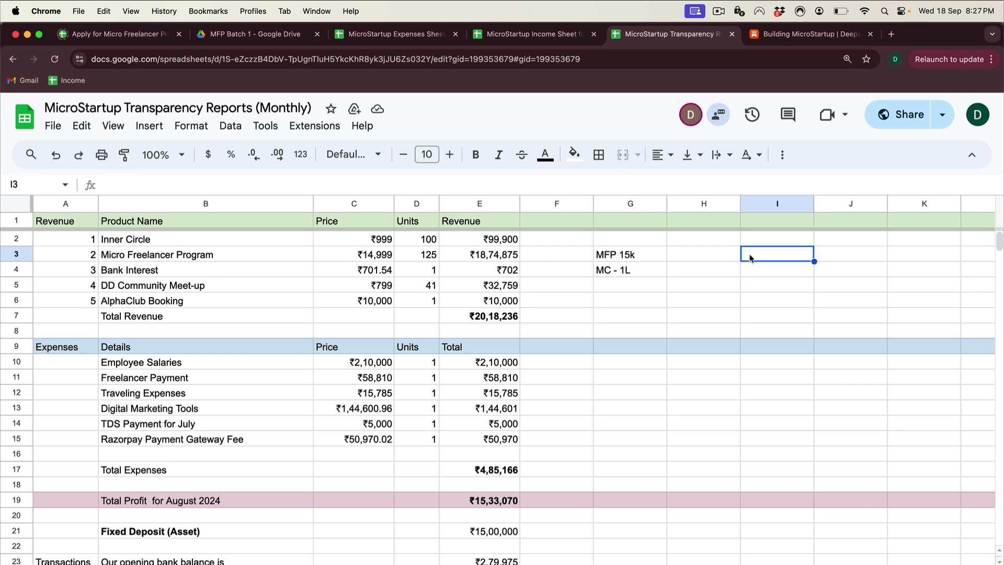
{"action": "type", "text": "IC - 1k"}
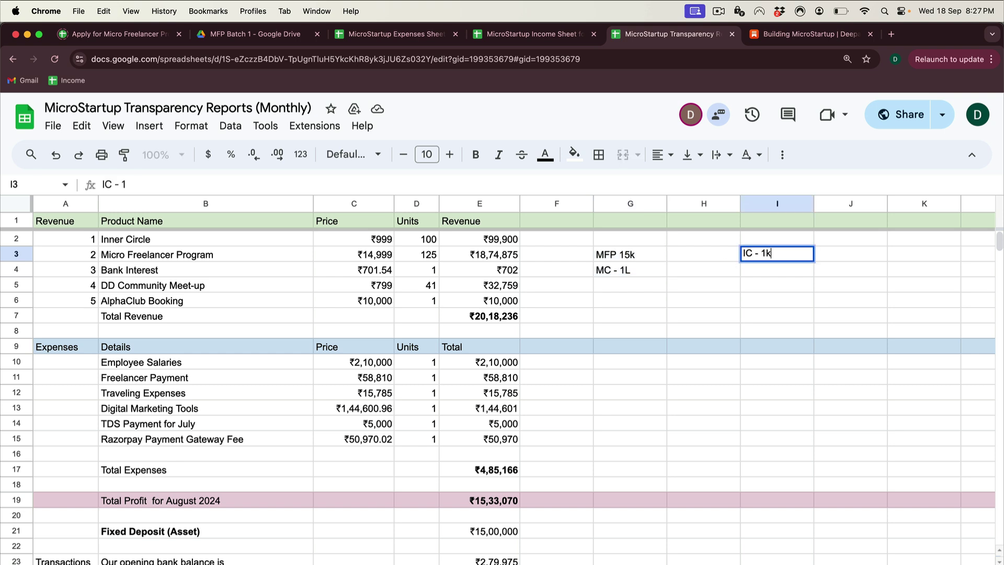
{"action": "key", "text": "Return"}
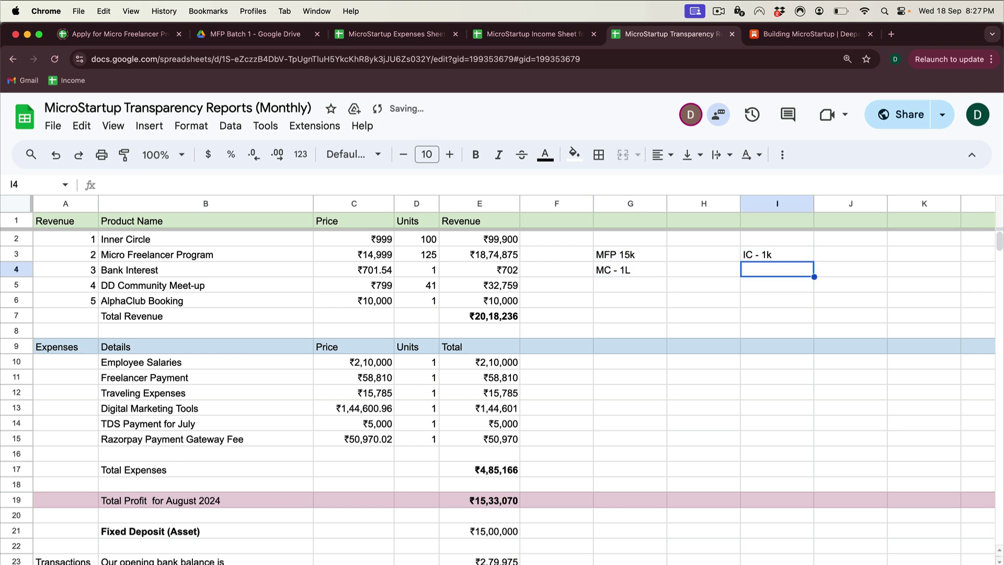
{"action": "type", "text": "AlphaClub"}
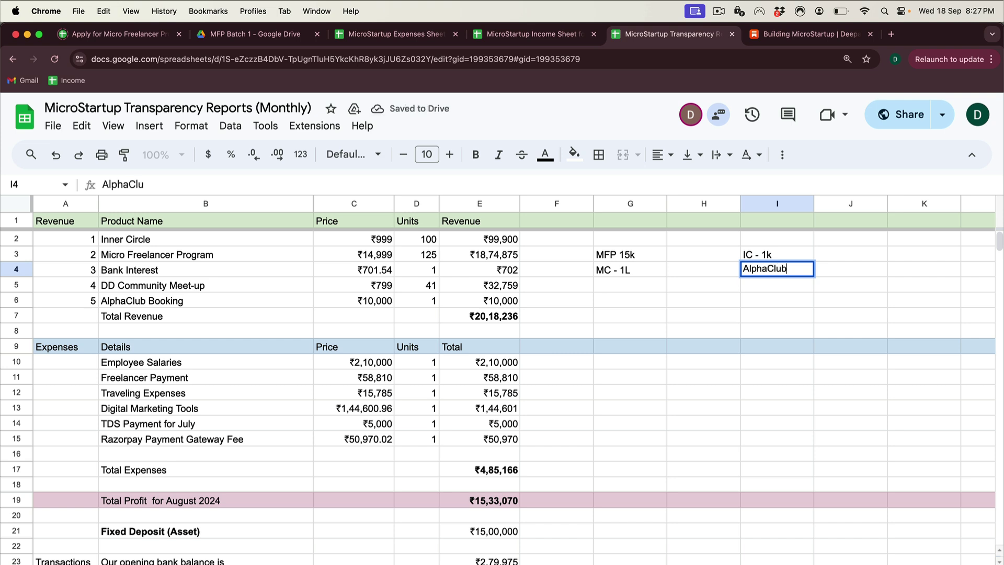
{"action": "type", "text": " - 2.5L"}
{"action": "key", "text": "Return"}
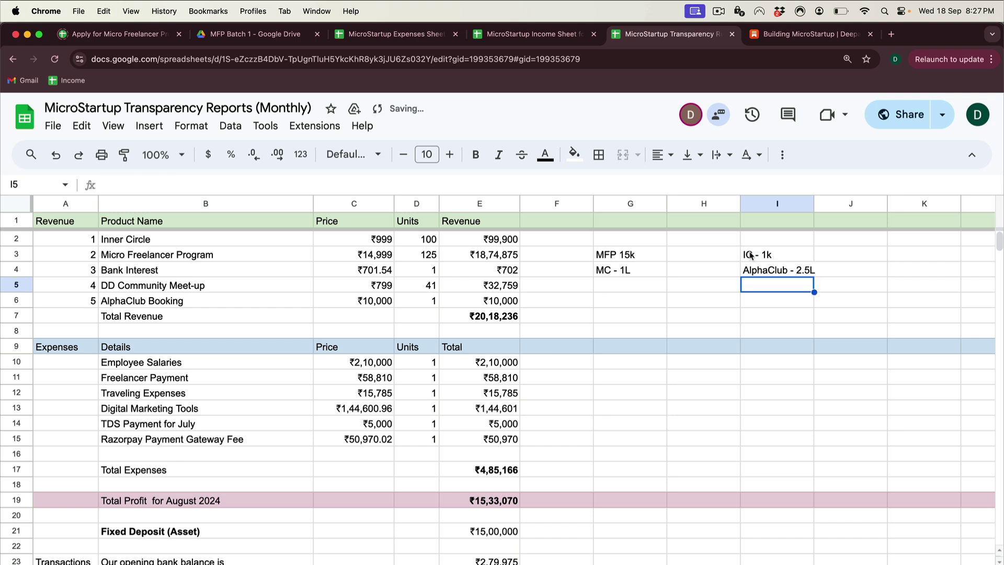
- Delete the pricing notes in cells G3 to I4 beside the revenue table
{"action": "left_click_drag", "start_coordinate": [654, 254], "coordinate": [749, 271]}
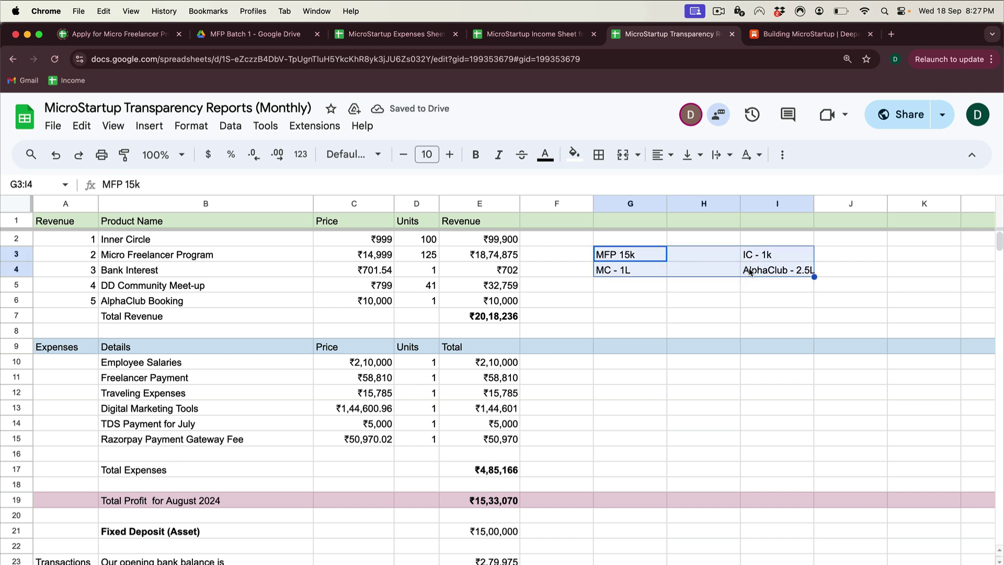
{"action": "key", "text": "Delete"}
{"action": "left_click", "coordinate": [714, 300]}
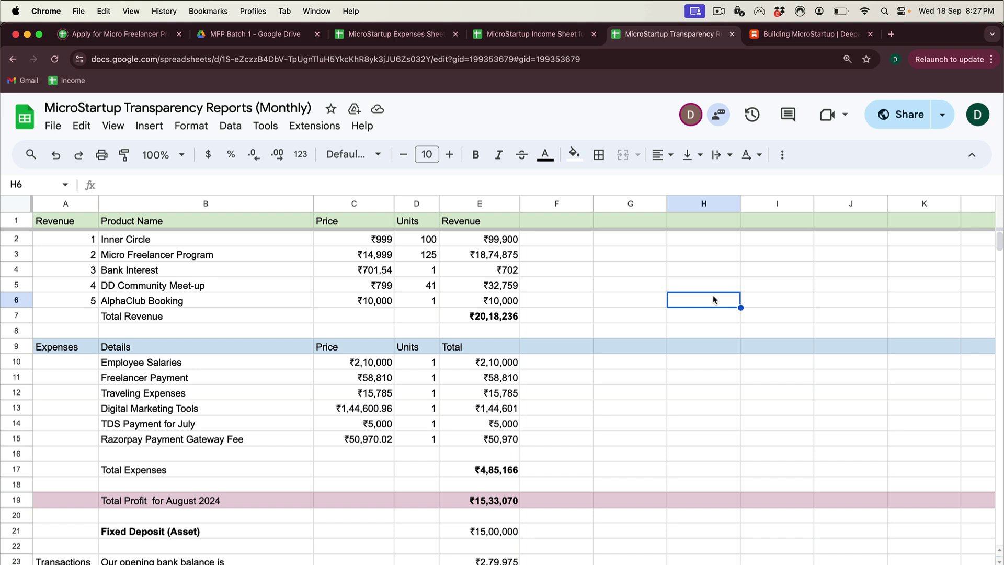
- Switch to the Building MicroStartup blog's home page to view its published monthly reports
{"action": "left_click", "coordinate": [816, 37]}
{"action": "mouse_move", "coordinate": [692, 235]}
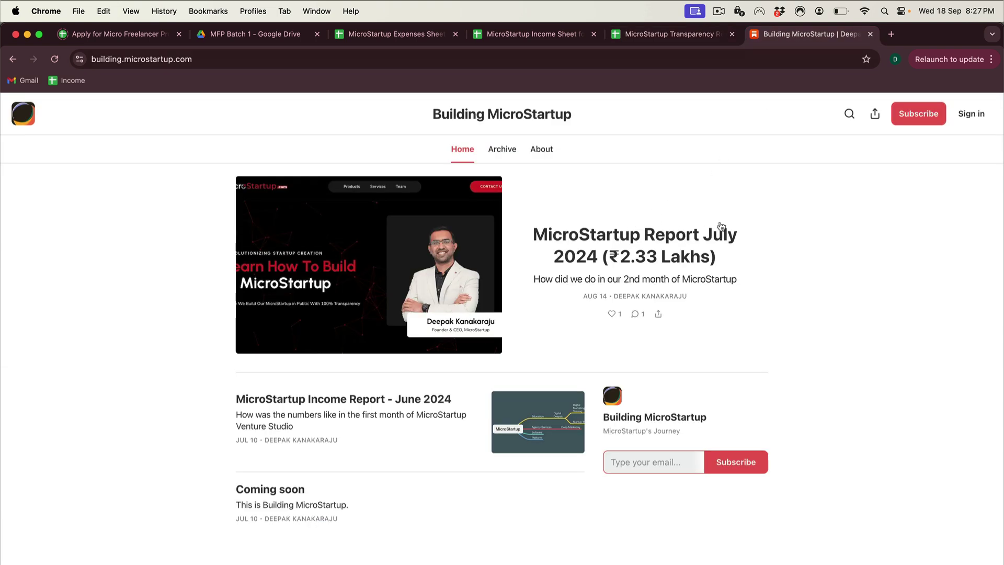